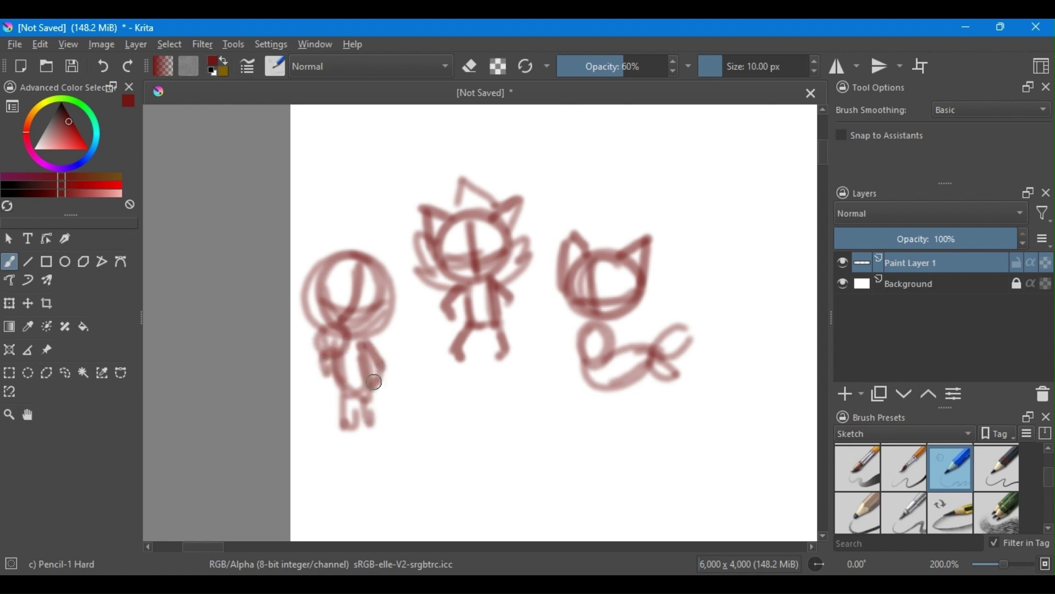
Finish the five rough red poses on Paint Layer 1 and scale the whole sketch up several times with Transform
mouse_move(715, 354)
left_mouse_down()
mouse_move(742, 414)
mouse_move(676, 459)
mouse_move(553, 295)
mouse_move(483, 299)
mouse_move(608, 368)
mouse_move(528, 483)
mouse_move(522, 407)
mouse_move(550, 396)
left_mouse_up()
key("minus")
key("minus")
key("minus")
key("ctrl+r")
key("ctrl+t")
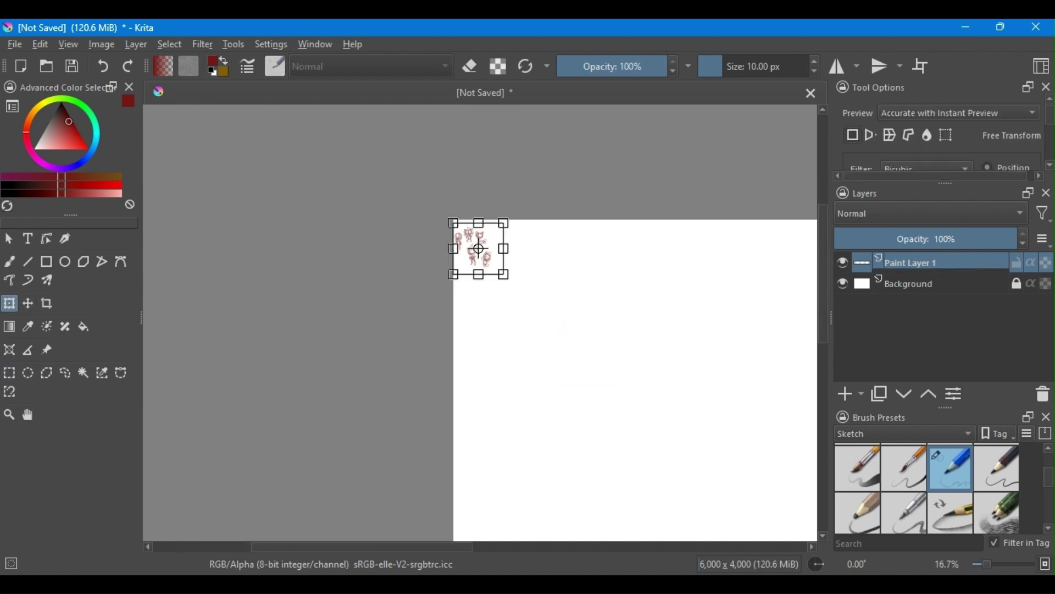
mouse_move(506, 275)
left_mouse_down()
mouse_move(694, 483)
mouse_move(697, 509)
left_mouse_up()
key("Return")
Add a new paint layer above the rough poses and load the character sheets as reference images
key("Insert")
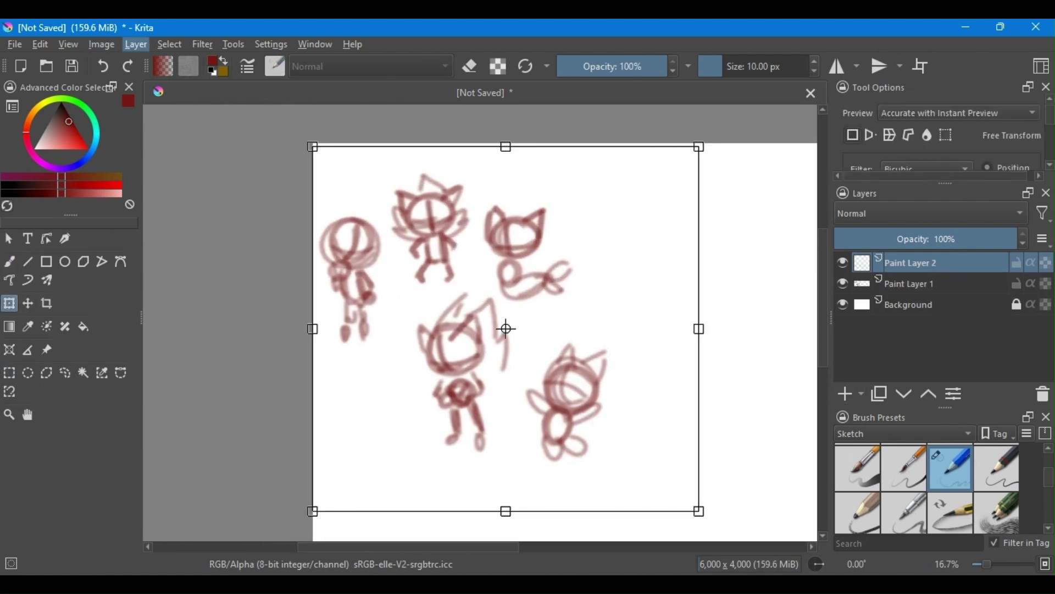
key("ctrl+shift+a")
left_click(47, 350)
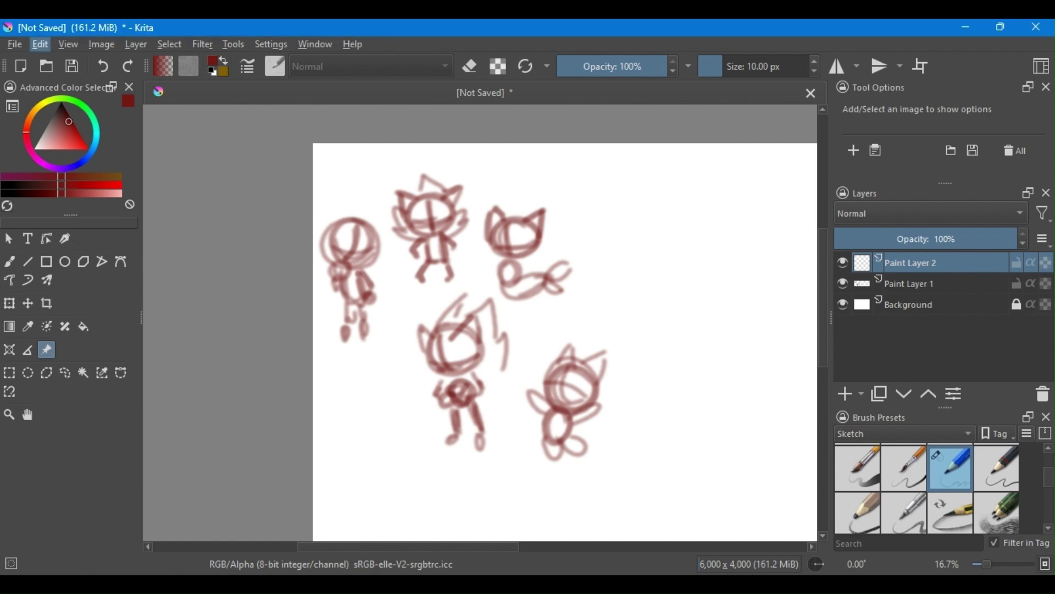
key("plus")
Fade Paint Layer 1 and sketch the leftmost figure's head, ears, torso and arms in light green on Paint Layer 2
key("p")
key("b")
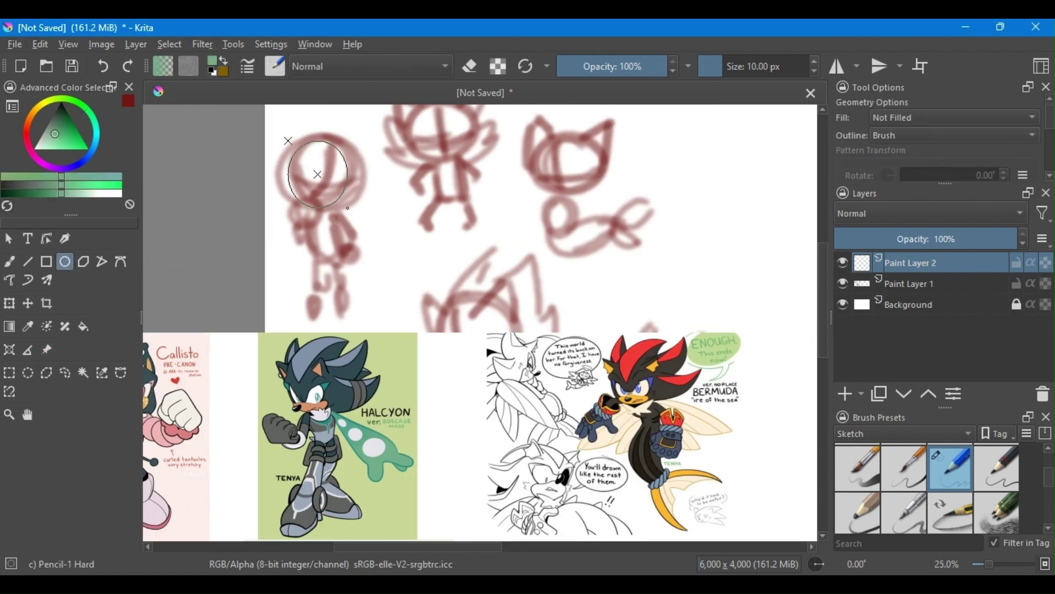
key("Page_Down")
key("Page_Up")
left_click_drag(321, 215, 321, 242)
left_click_drag(344, 151, 323, 199)
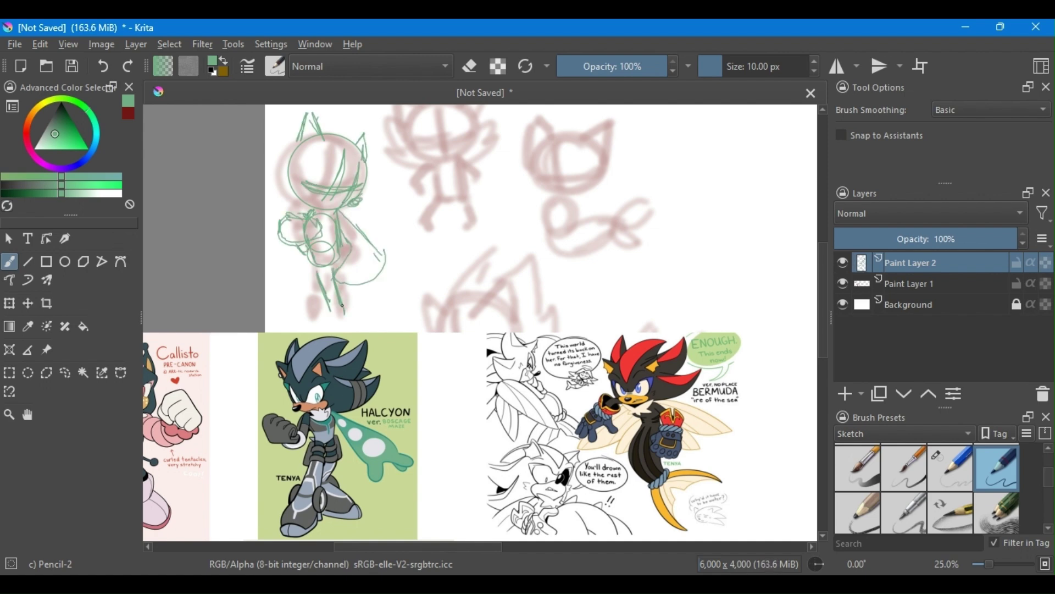
Add the green figure's boots and spiky quills, and draw its facial features in a darker green
left_click_drag(342, 305, 375, 266)
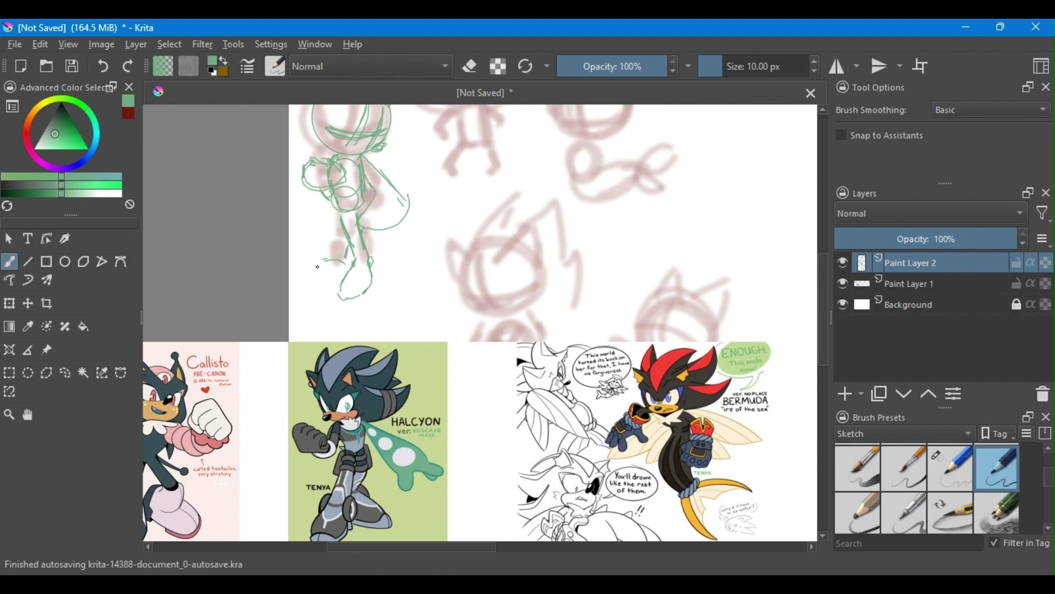
scroll(330, 282, "up", 3)
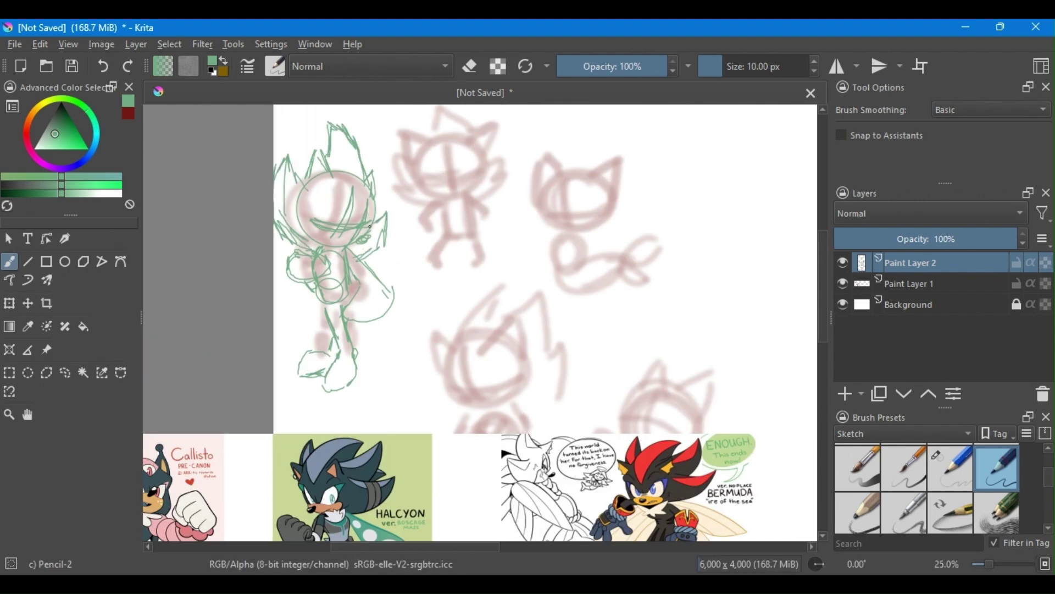
left_click(67, 123)
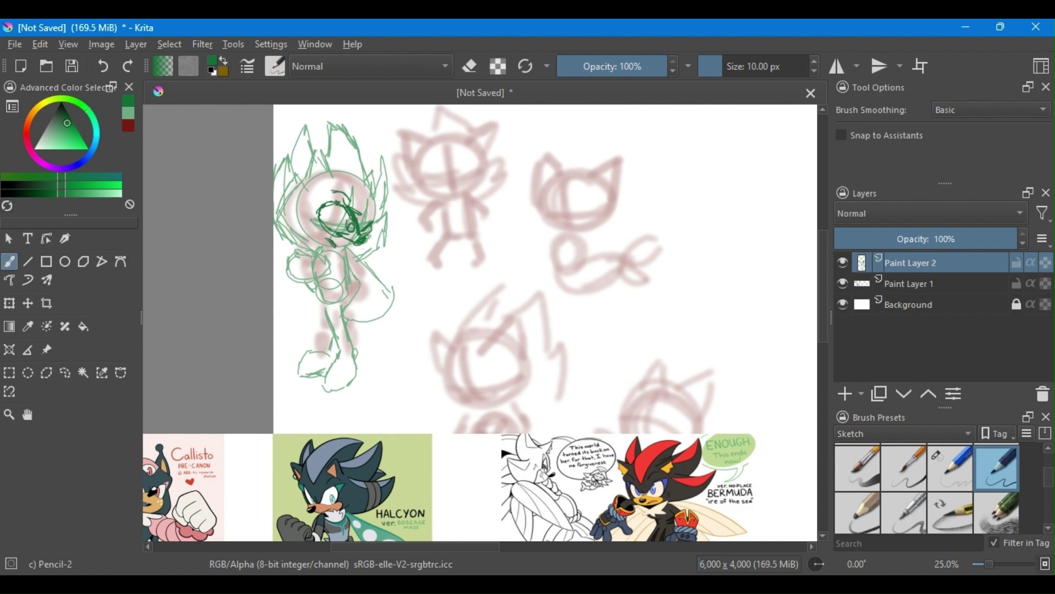
Sketch ellipses for the second figure's head and torso in yellow sampled from the Prism reference
scroll(308, 257, "down", 1)
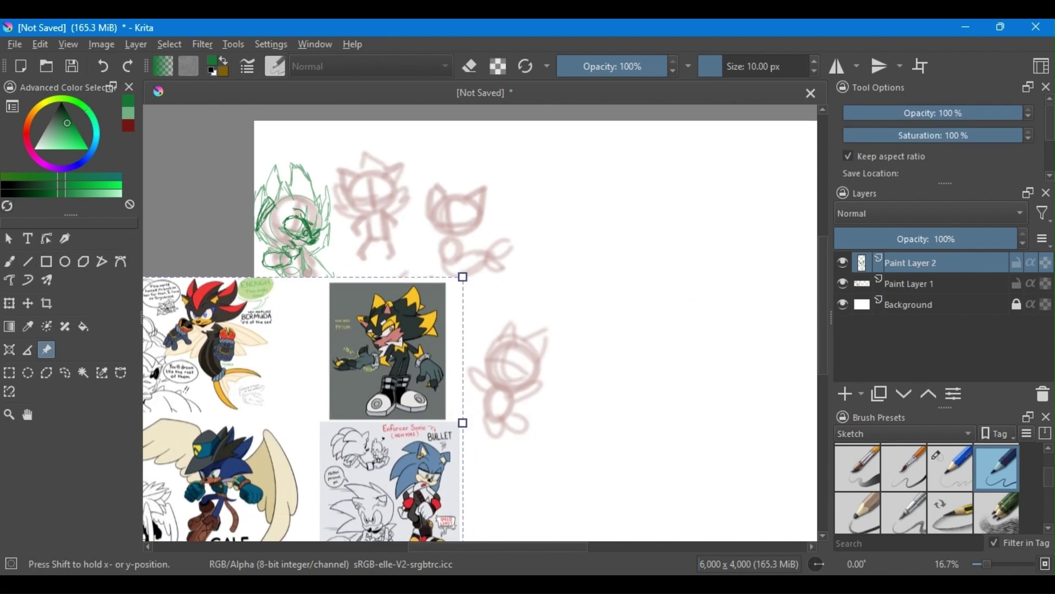
scroll(401, 220, "up", 2)
left_click(412, 389, "ctrl")
left_click(65, 262)
left_click_drag(359, 166, 443, 249)
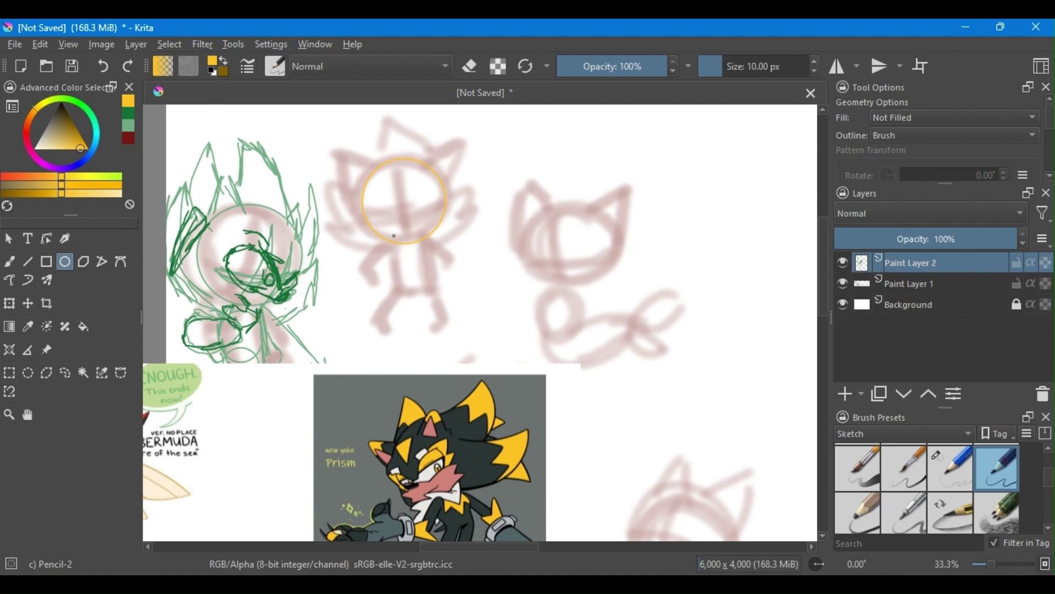
scroll(407, 220, "down", 1)
left_click_drag(387, 193, 427, 237)
mouse_move(394, 226)
left_mouse_down()
mouse_move(423, 250)
mouse_move(420, 242)
left_mouse_up()
Draw the second figure's limbs and quills in yellow, and its face in dark brown
key("b")
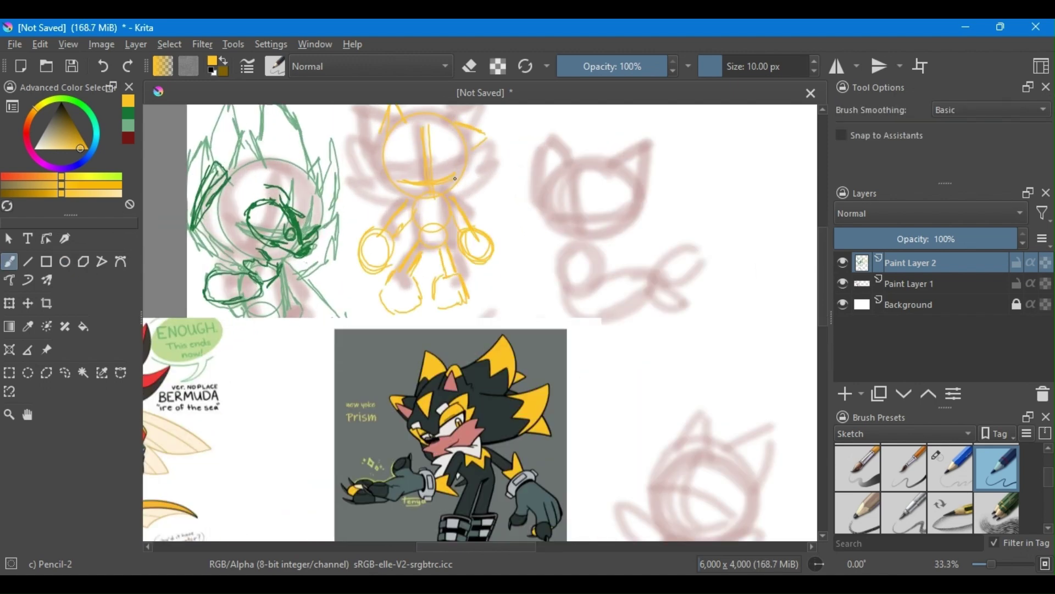
scroll(455, 179, "down", 1)
left_click_drag(522, 151, 490, 118)
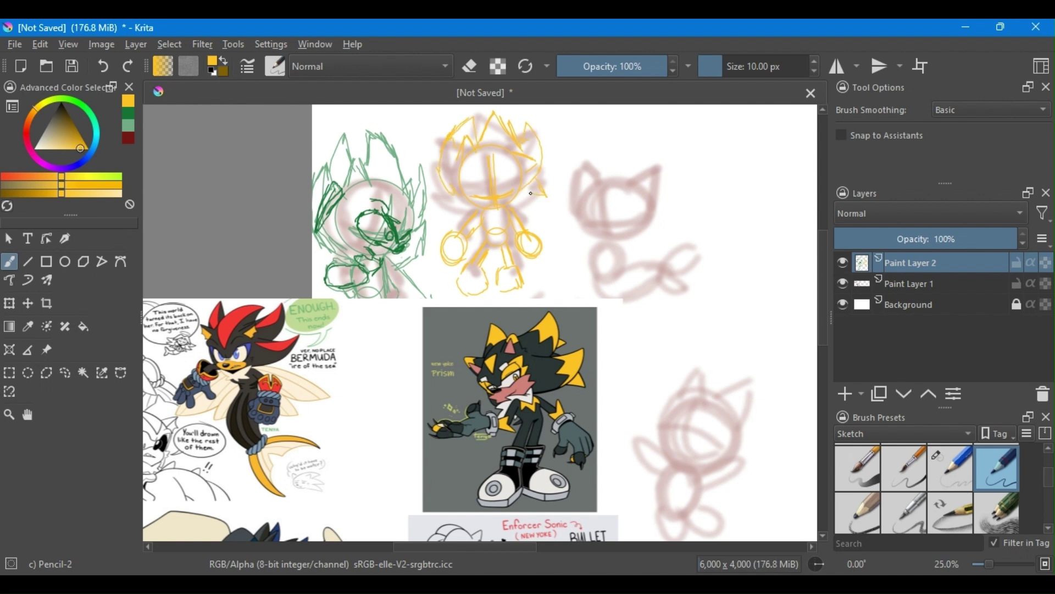
key("k")
key("k")
left_click_drag(493, 201, 496, 194)
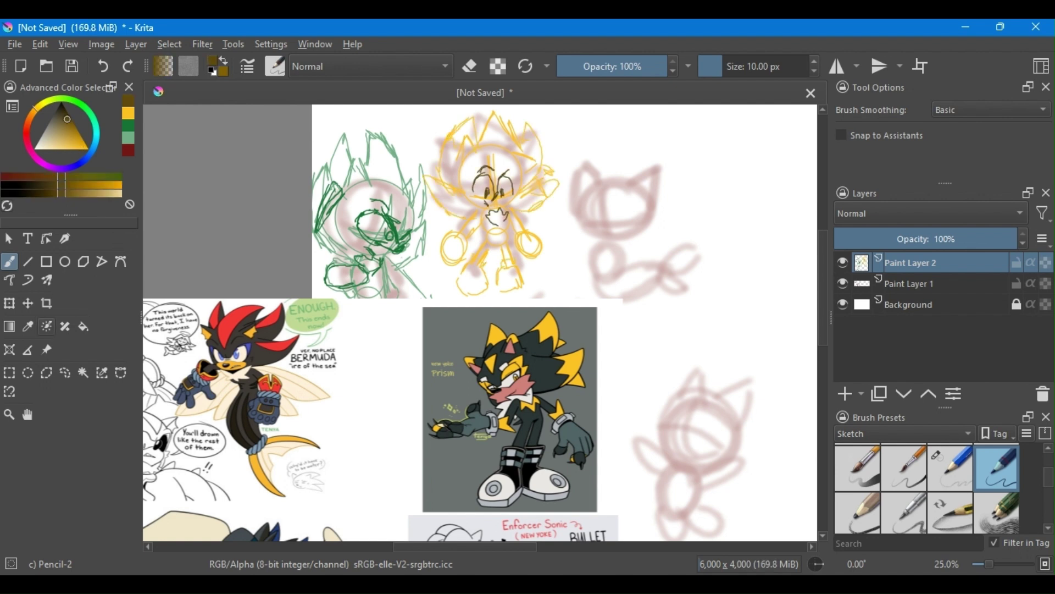
Sketch the third figure's head, torso, arms and finned tail in near-black over its rough pose
key("p")
left_click(605, 220)
left_click(65, 261)
left_click_drag(568, 175, 640, 244)
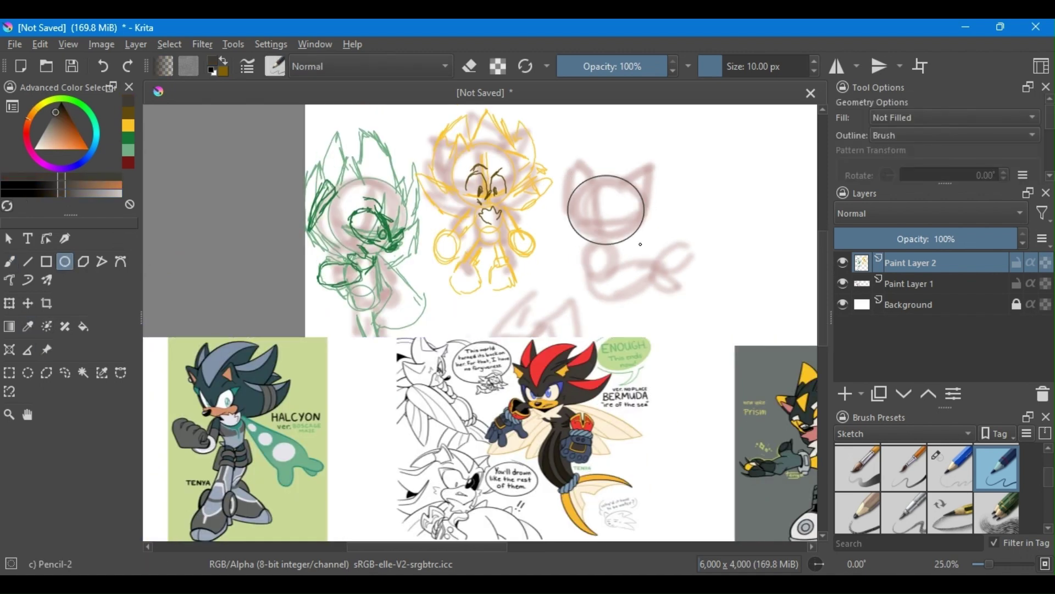
left_click_drag(602, 273, 630, 297)
key("b")
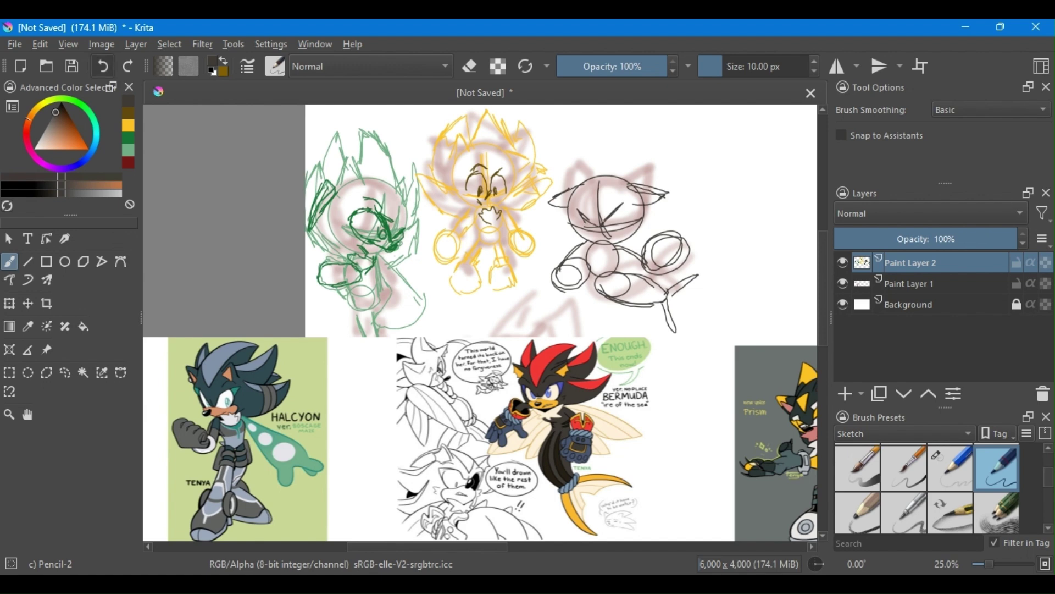
Complete the third figure's spiky quills and draw its angry face in dark brown
left_click(566, 218, "ctrl")
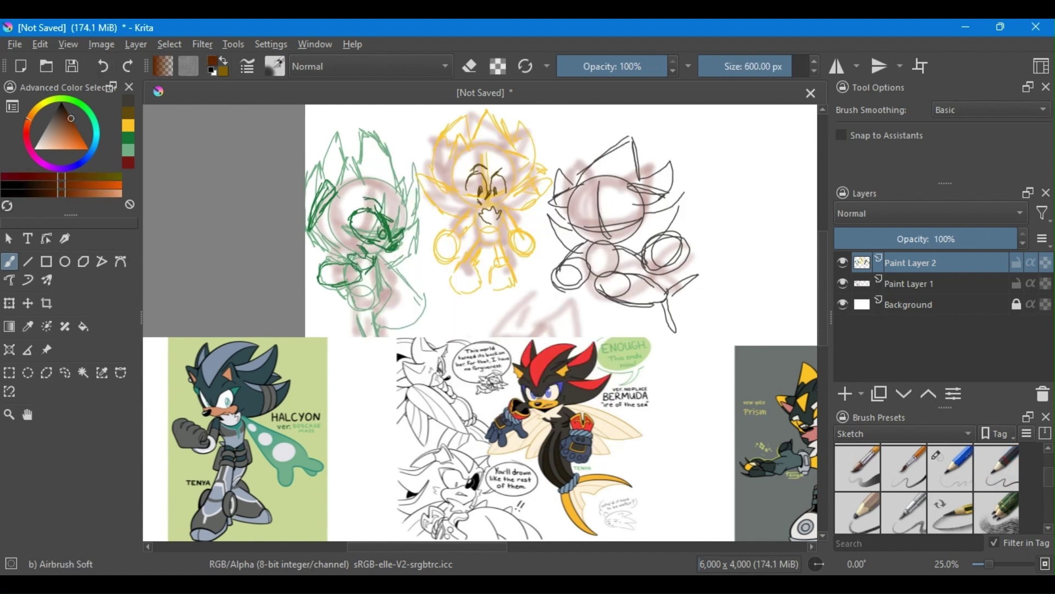
left_click_drag(593, 222, 599, 225)
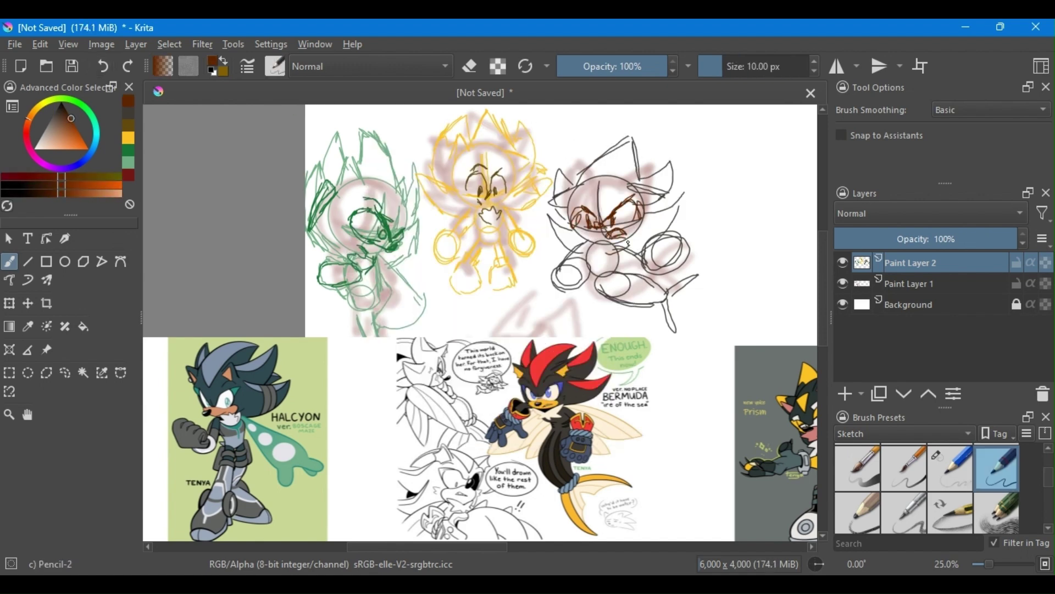
key("e")
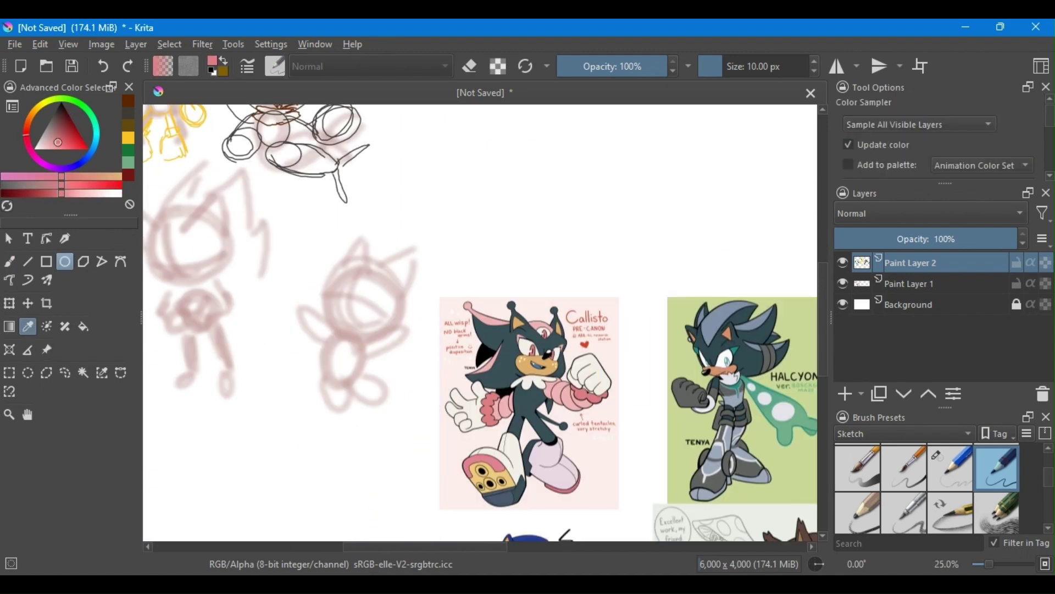
Sketch the lower-right figure's head, body, ruffled arms and antennae in pink sampled from the Callisto reference
left_click_drag(314, 254, 404, 342)
left_click_drag(363, 374, 366, 377)
left_click_drag(324, 375, 356, 396)
key("b")
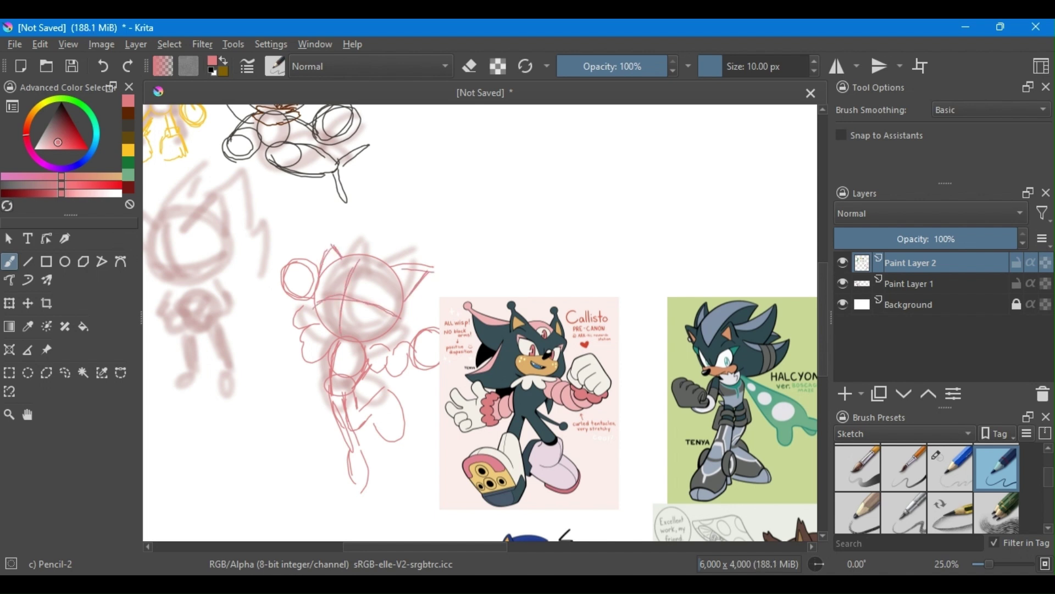
left_click_drag(460, 282, 458, 286)
Draw the pink figure's eyes, eyebrows and smiling mouth in a darker red
key("k")
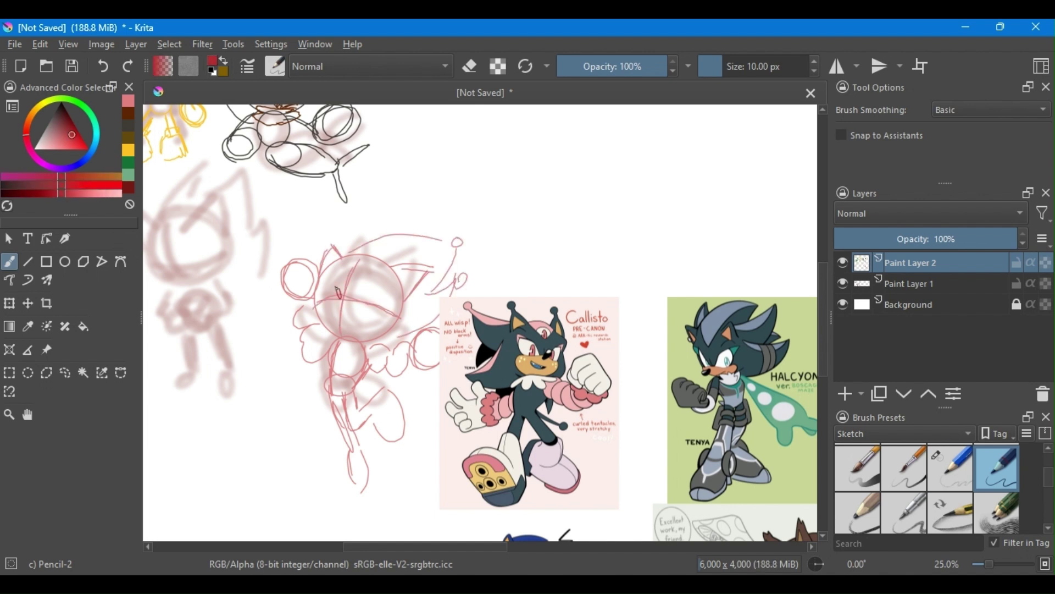
left_click_drag(338, 292, 340, 303)
left_click_drag(358, 278, 358, 294)
left_click_drag(372, 309, 390, 297)
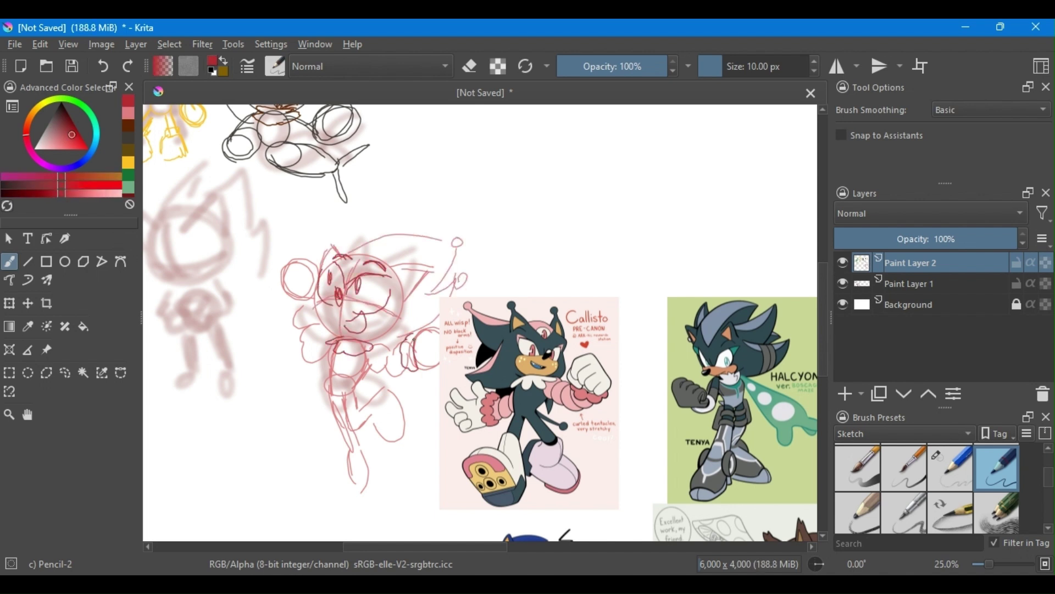
Sketch the lower-middle figure in dark red, with quills, clasped hands, legs and shoes
left_click_drag(378, 256, 586, 281)
key("k")
left_click_drag(397, 233, 379, 301)
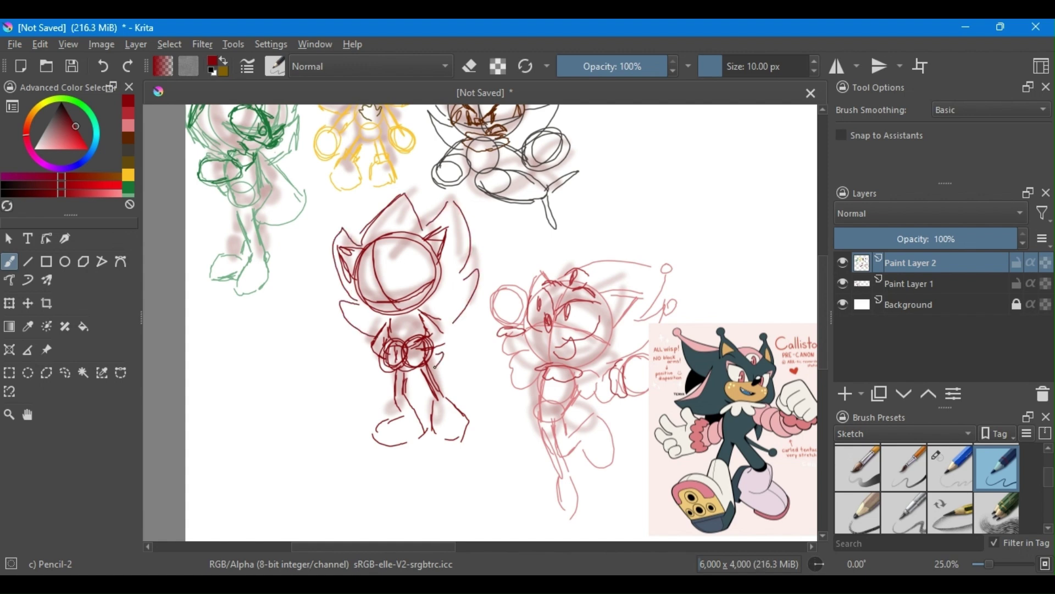
Draw the dark red figure's frowning face in a near-black red and add a dark green detail on its chest
key("k")
mouse_move(380, 297)
left_mouse_down()
mouse_move(395, 303)
mouse_move(390, 294)
left_mouse_up()
mouse_move(396, 284)
left_mouse_down()
mouse_move(403, 300)
mouse_move(384, 288)
mouse_move(385, 270)
left_mouse_up()
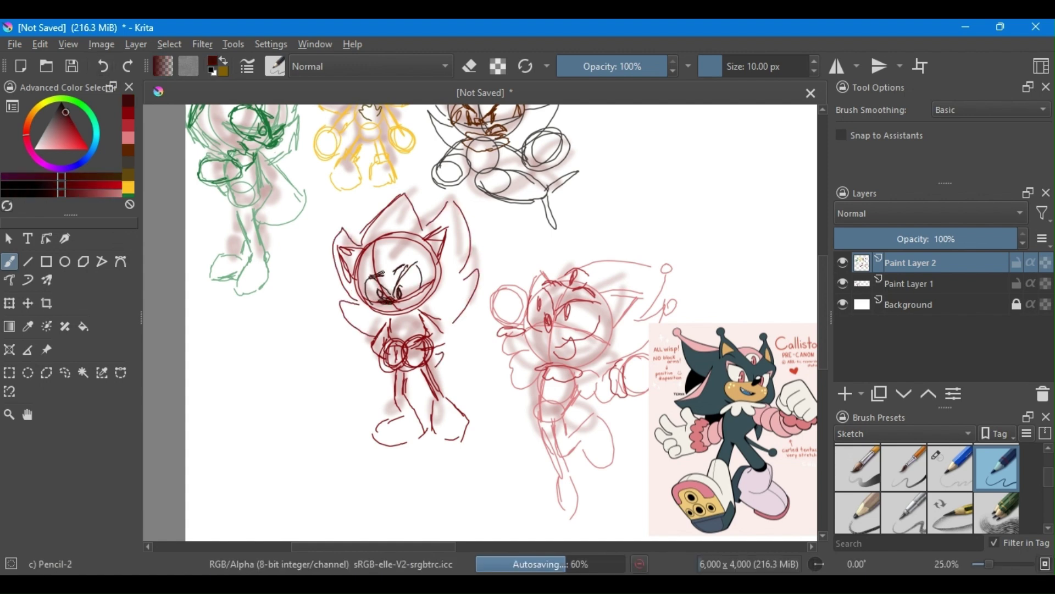
left_click(231, 124, "ctrl")
left_click_drag(387, 327, 418, 336)
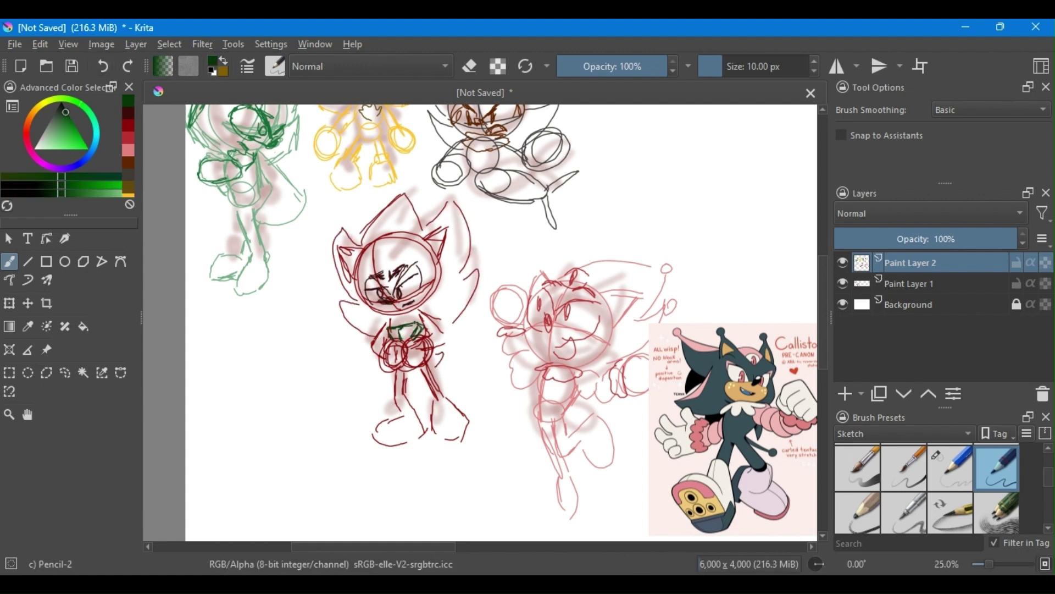
Hide the rough poses on Paint Layer 1 and add a new paint layer above the coloured sketches
scroll(495, 324, "down", 2)
scroll(494, 325, "up", 1)
left_click(843, 284)
key("ctrl+v")
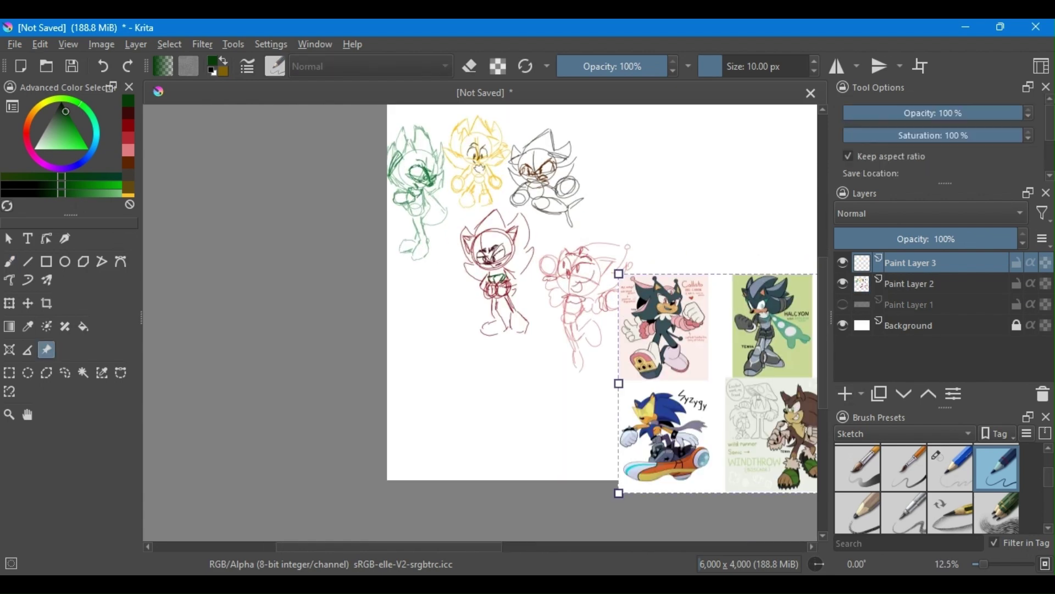
Fade Paint Layer 2 and block in the green figure's silhouette in dark teal on Paint Layer 3 with Pencil-6 Quick Shade
scroll(495, 325, "up", 1)
key("p")
key("b")
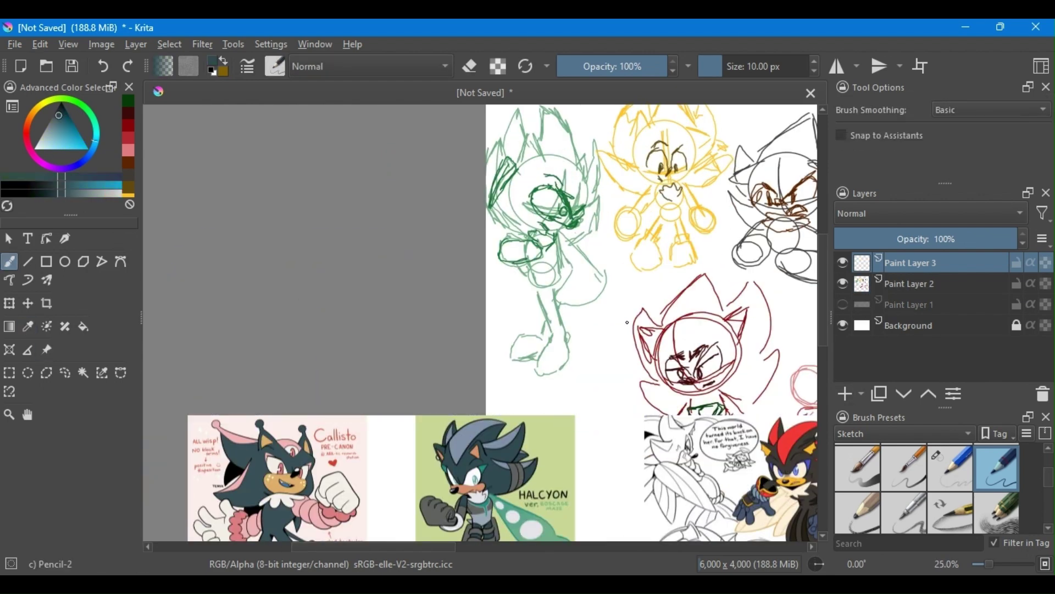
key("Page_Down")
key("Page_Up")
mouse_move(536, 158)
left_mouse_down()
mouse_move(530, 181)
mouse_move(556, 220)
mouse_move(550, 242)
mouse_move(550, 126)
mouse_move(566, 160)
mouse_move(494, 198)
mouse_move(499, 213)
mouse_move(561, 228)
mouse_move(517, 264)
mouse_move(555, 380)
mouse_move(542, 288)
left_mouse_up()
left_click(541, 289, "ctrl")
middle_click(542, 288)
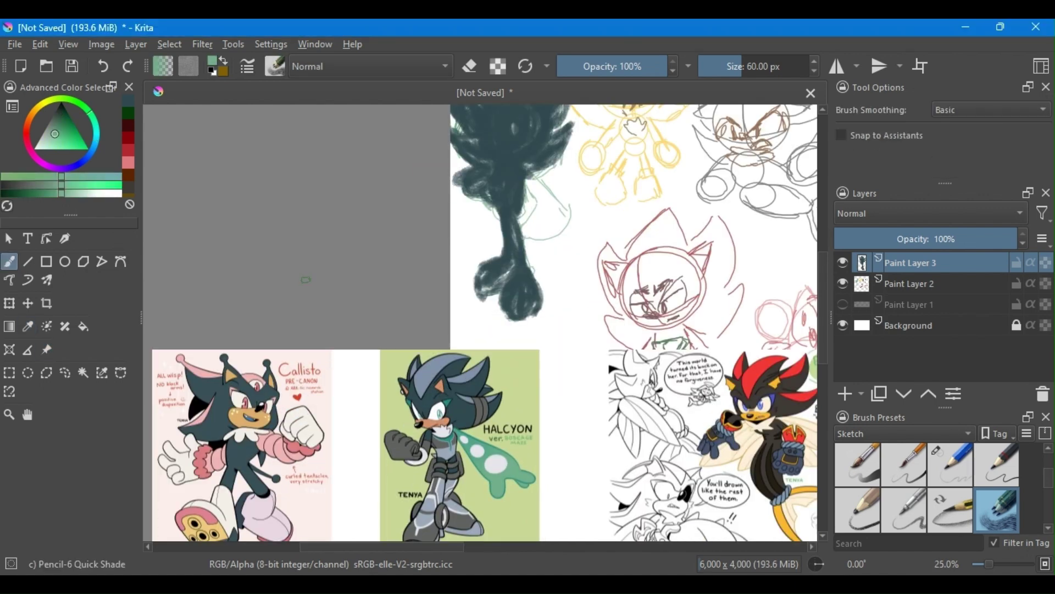
Colour the teal figure's tentacle green, its arm and fist dark grey, and its torso blue-grey, using the Halcyon reference
mouse_move(544, 165)
left_mouse_down()
mouse_move(564, 204)
mouse_move(531, 228)
left_mouse_up()
left_click(461, 184, "ctrl")
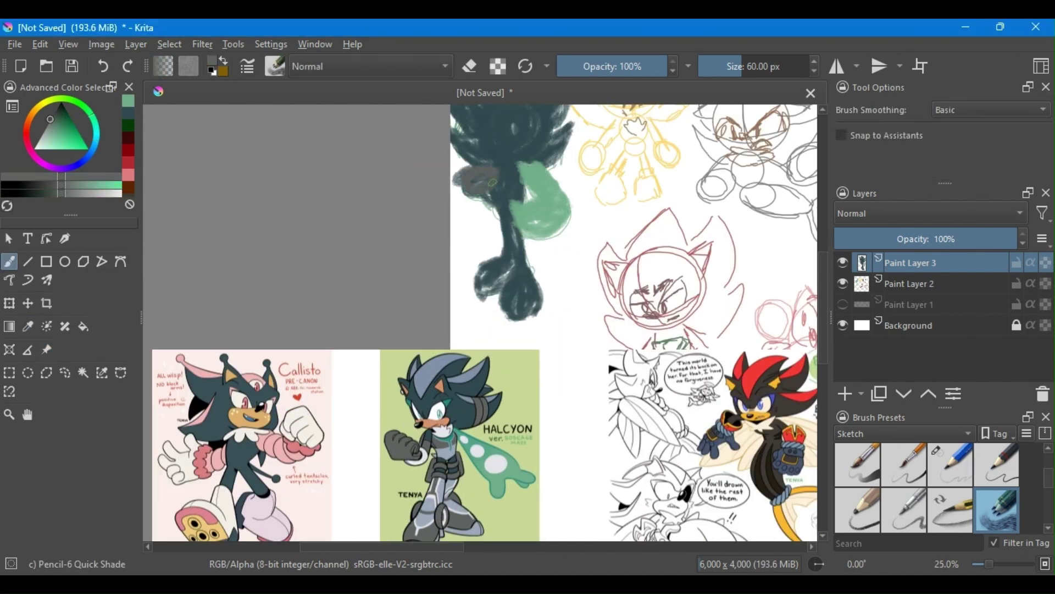
left_click(467, 502, "ctrl")
left_click(490, 208, "ctrl")
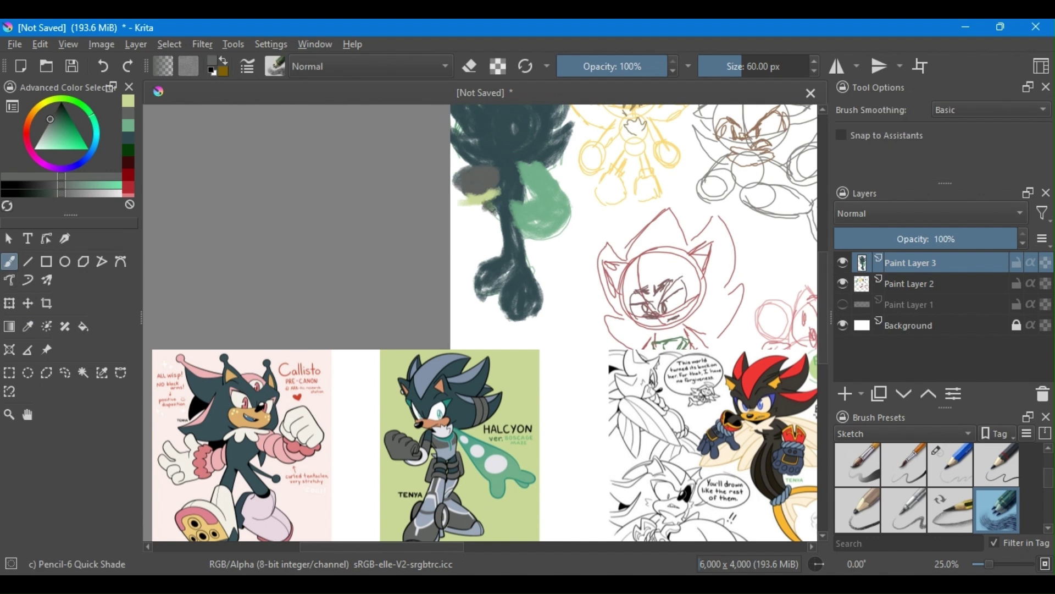
left_click(476, 487, "ctrl")
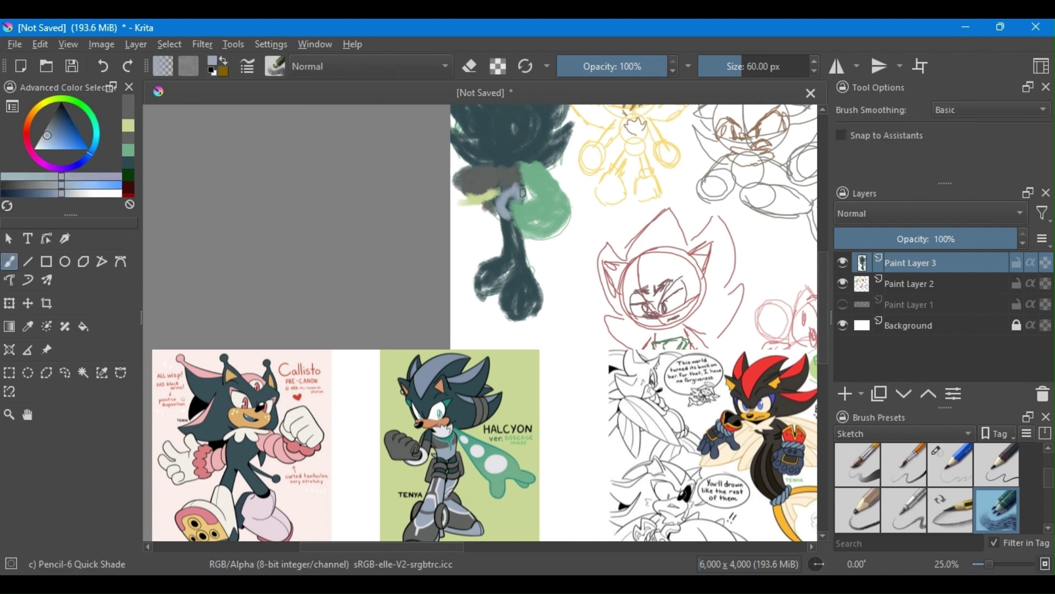
Reduce the brush size to 21.90 px and paint dark grey on the teal figure's hips and upper legs
left_click(524, 180, "ctrl")
key("bracketleft")
key("bracketleft")
key("bracketleft")
key("bracketleft")
key("bracketleft")
left_click_drag(498, 223, 505, 242)
left_click_drag(523, 230, 528, 245)
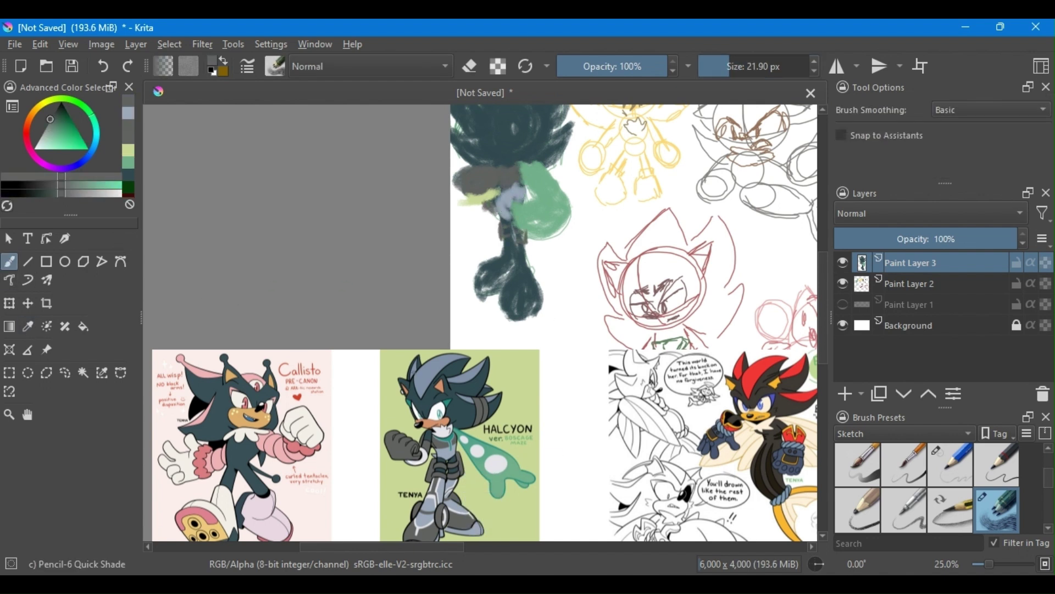
Increase the brush size to 40.24 px and paint the teal figure's chest fur in light grey
left_click(524, 180, "ctrl")
key("bracketright")
key("bracketright")
key("bracketright")
left_click_drag(495, 166, 522, 169)
Paint the teal figure's legs and boots blue-grey, with darker grey shading and pale accents
left_click(525, 180, "ctrl")
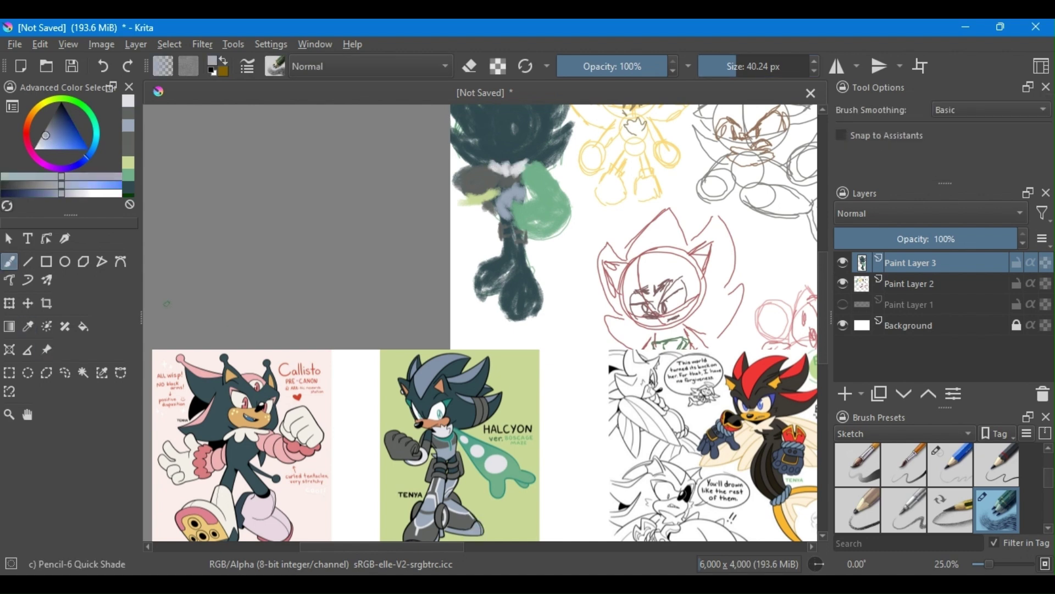
mouse_move(517, 248)
left_mouse_down()
mouse_move(521, 306)
mouse_move(503, 280)
left_mouse_up()
left_click_drag(523, 247, 503, 187)
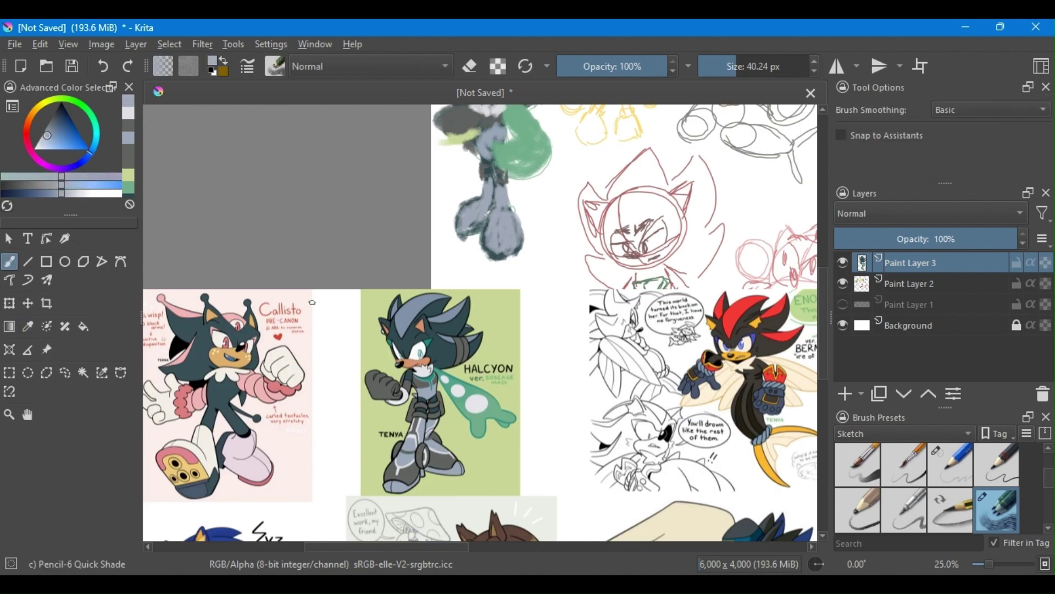
left_click_drag(500, 251, 517, 259)
left_click_drag(459, 220, 484, 237)
left_click(524, 180, "ctrl")
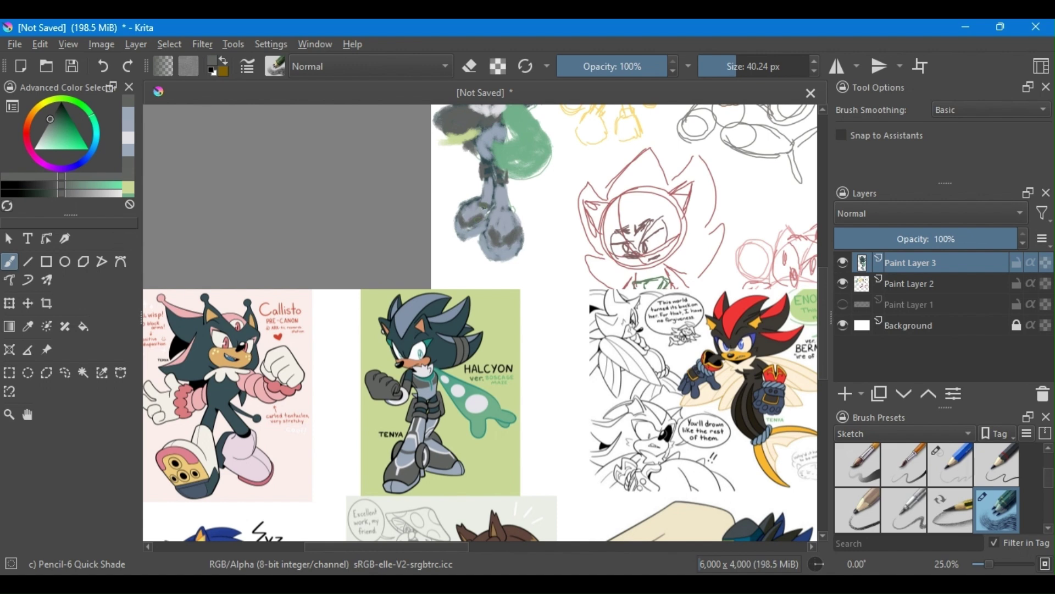
left_click(487, 215, "ctrl")
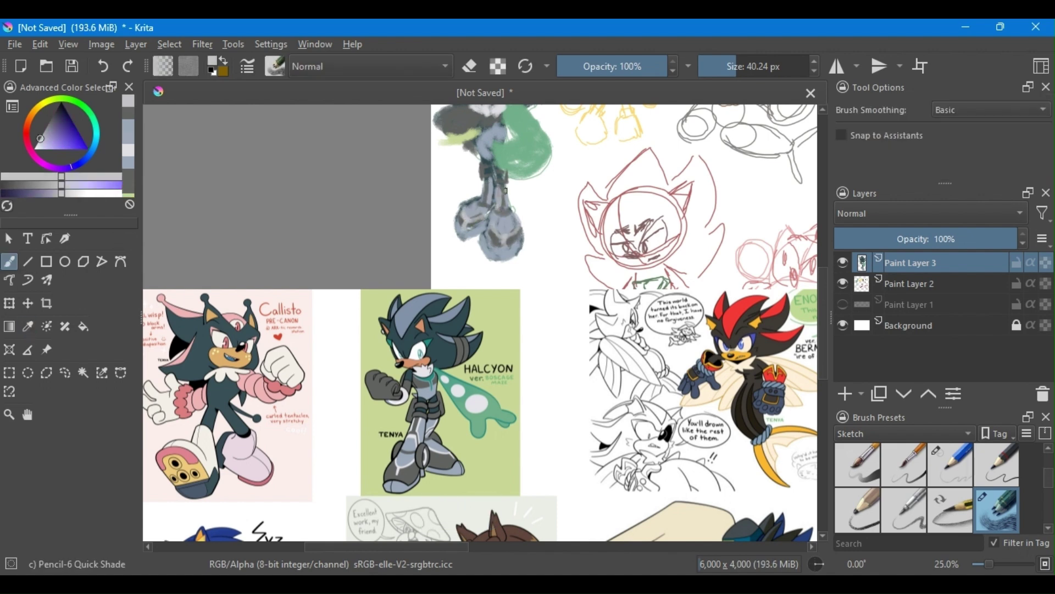
Add pale spots to the teal figure's tentacle, and colour its quill highlights blue-grey and inner ears orange from the Halcyon reference
left_click_drag(505, 120, 522, 206)
left_click(522, 206, "ctrl")
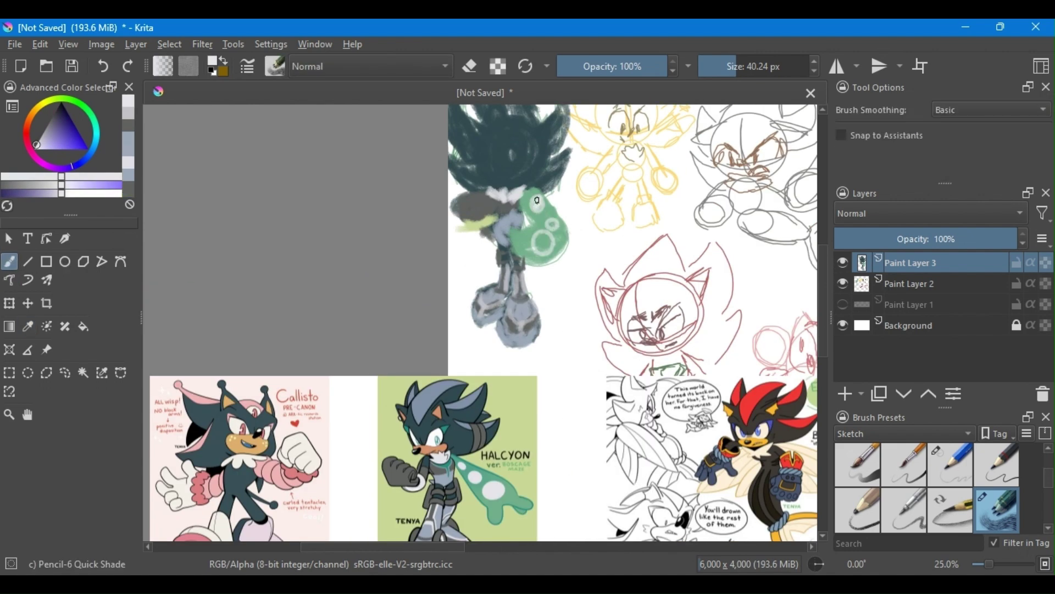
left_click(508, 453, "ctrl")
mouse_move(473, 125)
left_mouse_down()
mouse_move(495, 187)
mouse_move(514, 195)
left_mouse_up()
left_click(509, 520, "ctrl")
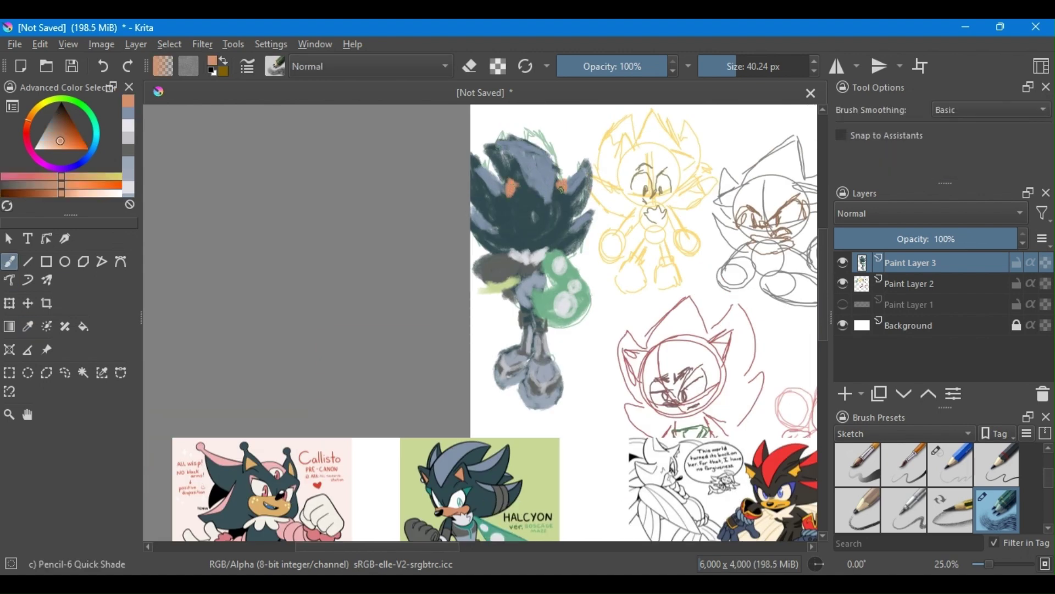
Paint the teal figure's face with an orange muzzle, a black nose, white eyes and teal irises and eye markings
left_click(476, 468, "ctrl")
scroll(477, 467, "down", 1)
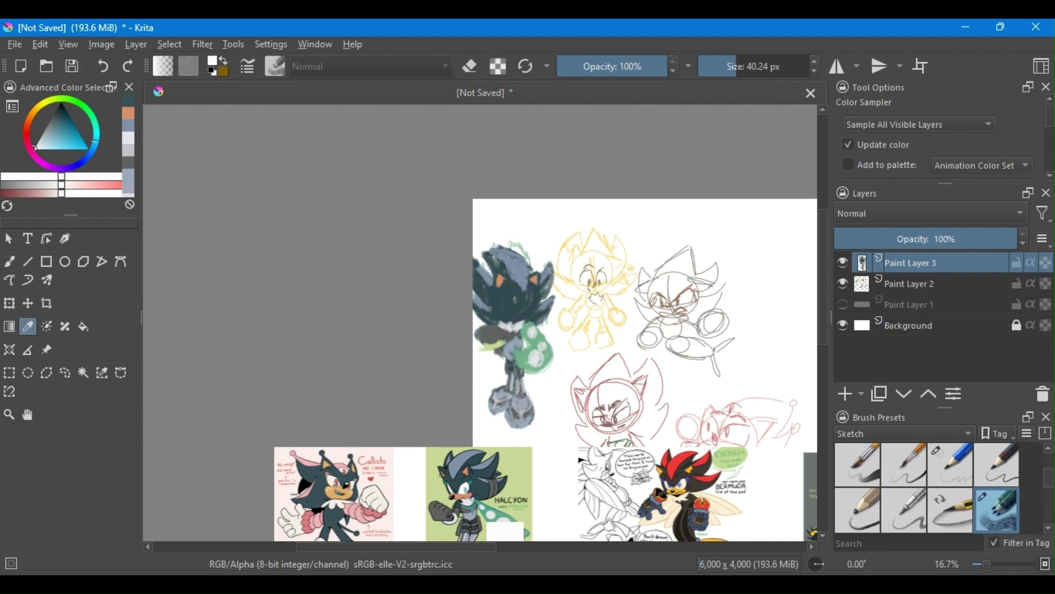
scroll(476, 467, "up", 1)
left_click(522, 285, "ctrl")
scroll(522, 286, "up", 1)
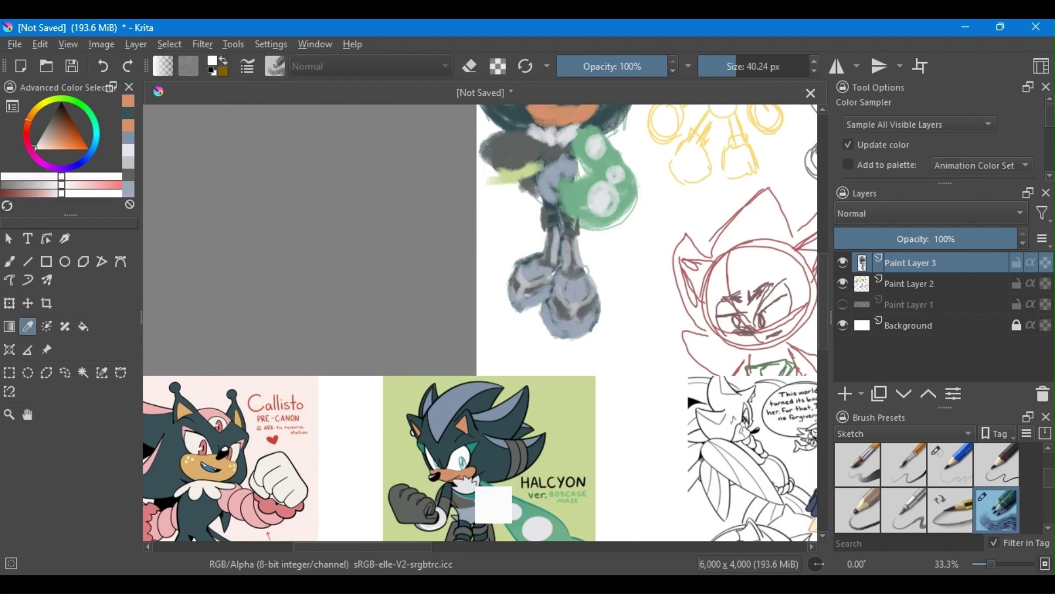
scroll(532, 123, "up", 3)
left_click_drag(532, 123, 517, 140)
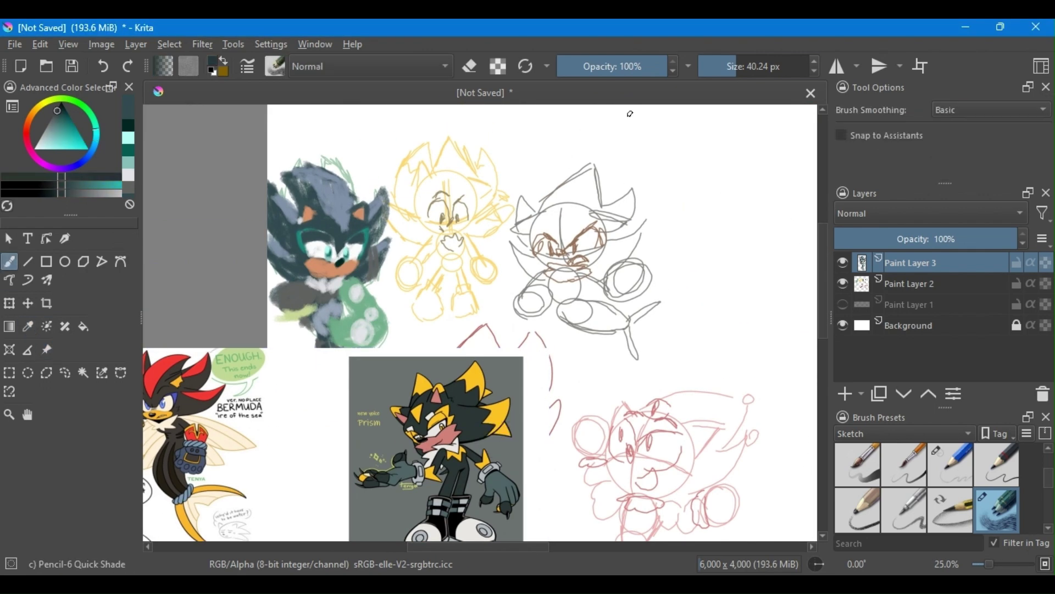
On a new layer above Paint Layer 2, block in the yellow sketch's quills, head and body near-black with a 66.73 px brush
mouse_move(429, 181)
left_mouse_down()
mouse_move(467, 220)
mouse_move(440, 198)
mouse_move(481, 190)
mouse_move(439, 167)
mouse_move(484, 217)
mouse_move(500, 176)
mouse_move(390, 204)
left_mouse_up()
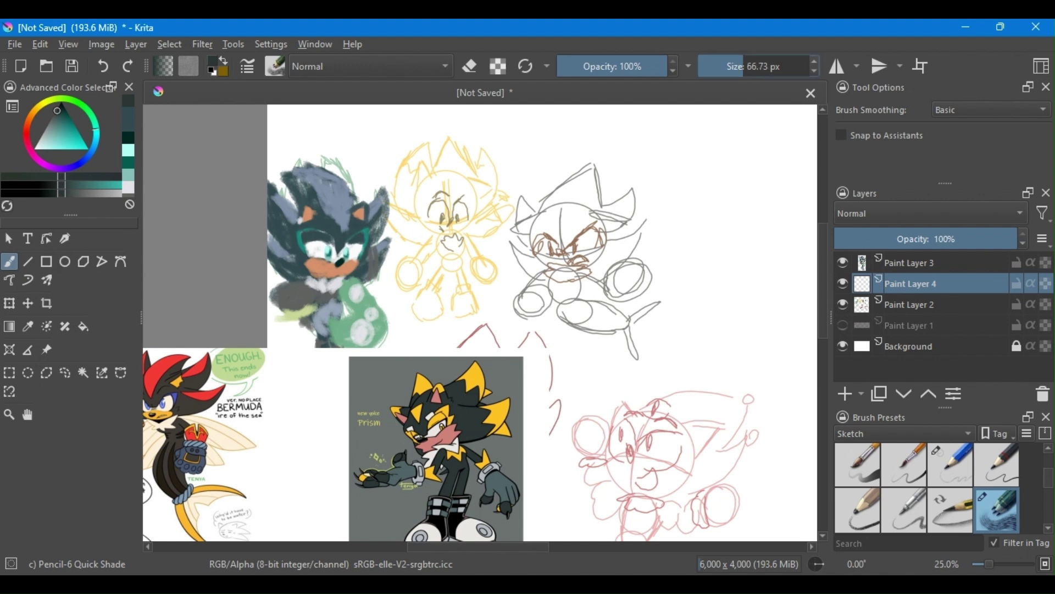
mouse_move(418, 220)
left_mouse_down()
mouse_move(462, 165)
mouse_move(450, 132)
mouse_move(440, 176)
mouse_move(396, 209)
left_mouse_up()
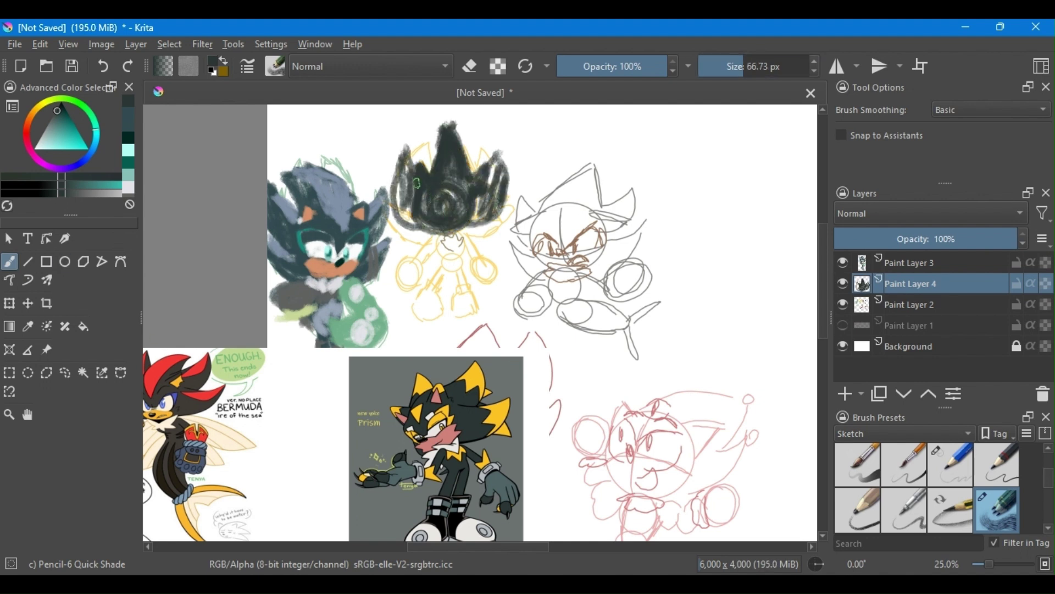
mouse_move(448, 264)
left_mouse_down()
mouse_move(442, 271)
mouse_move(471, 249)
mouse_move(407, 273)
mouse_move(426, 311)
left_mouse_up()
Paint the Prism figure's quill tips and collar yellow and its hands dark teal-grey, sampling the Prism reference
left_click(526, 422, "ctrl")
left_click_drag(449, 135, 491, 166)
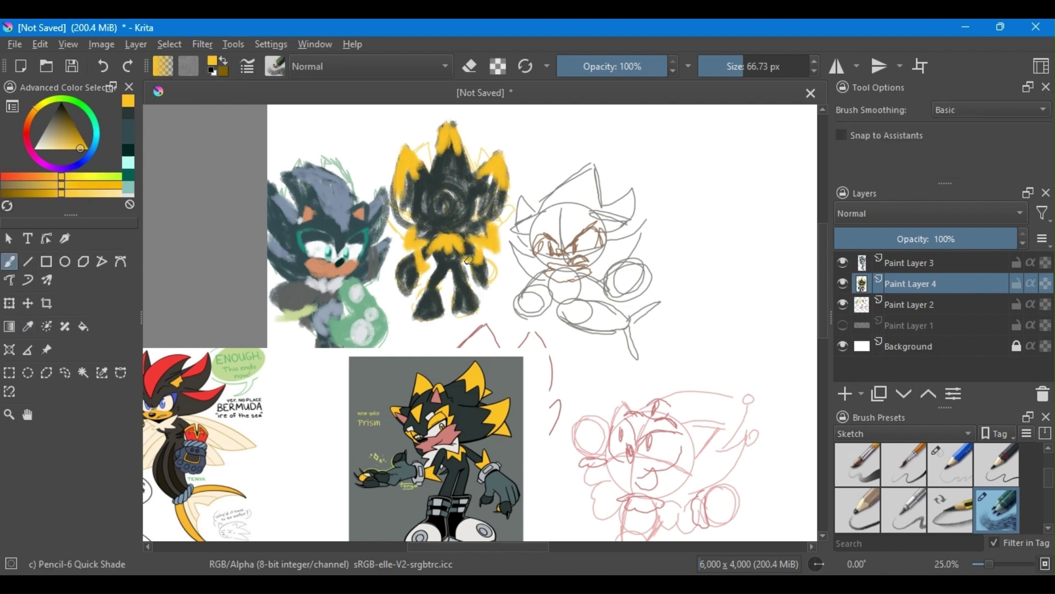
left_click(469, 260, "ctrl")
left_click_drag(410, 261, 406, 297)
left_click_drag(486, 266, 484, 294)
left_click(432, 505, "ctrl")
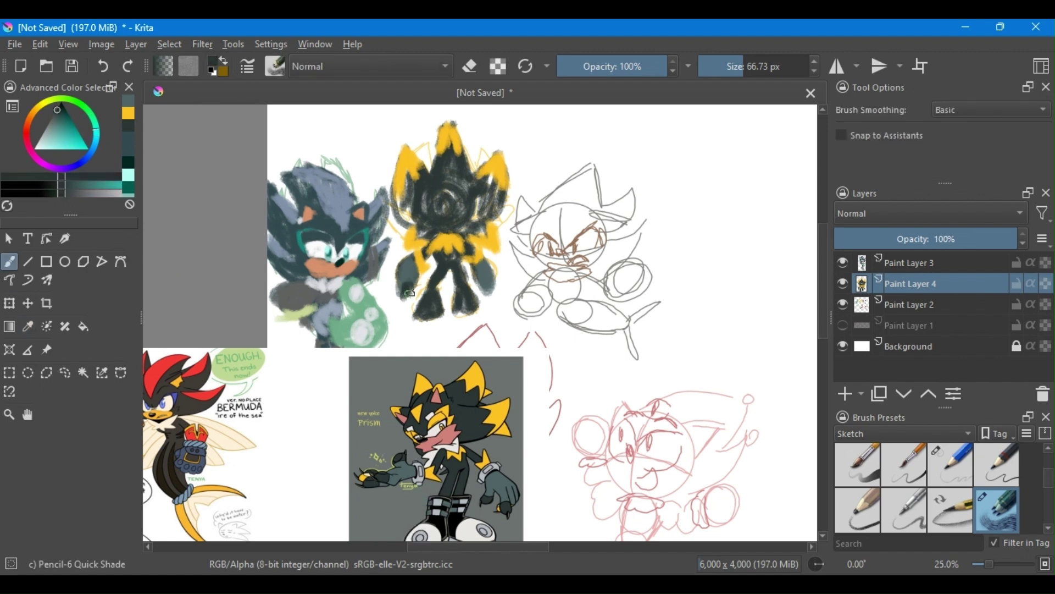
Add yellow accents to the Prism figure's hands and paint its boots solid black
scroll(638, 277, "down", 1)
scroll(764, 492, "up", 1)
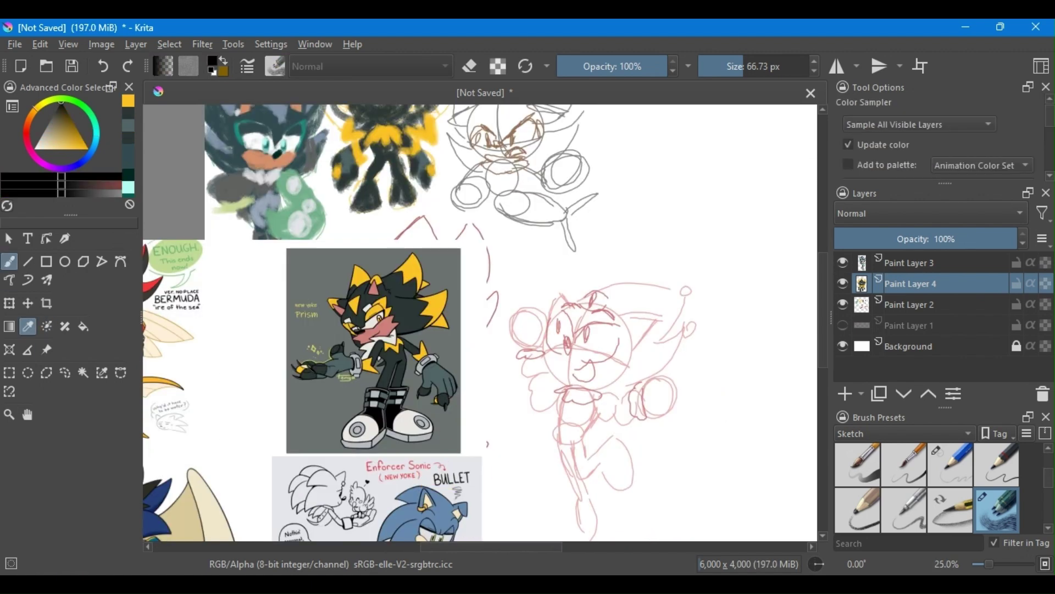
mouse_move(362, 209)
left_mouse_down()
mouse_move(394, 192)
mouse_move(417, 198)
left_mouse_up()
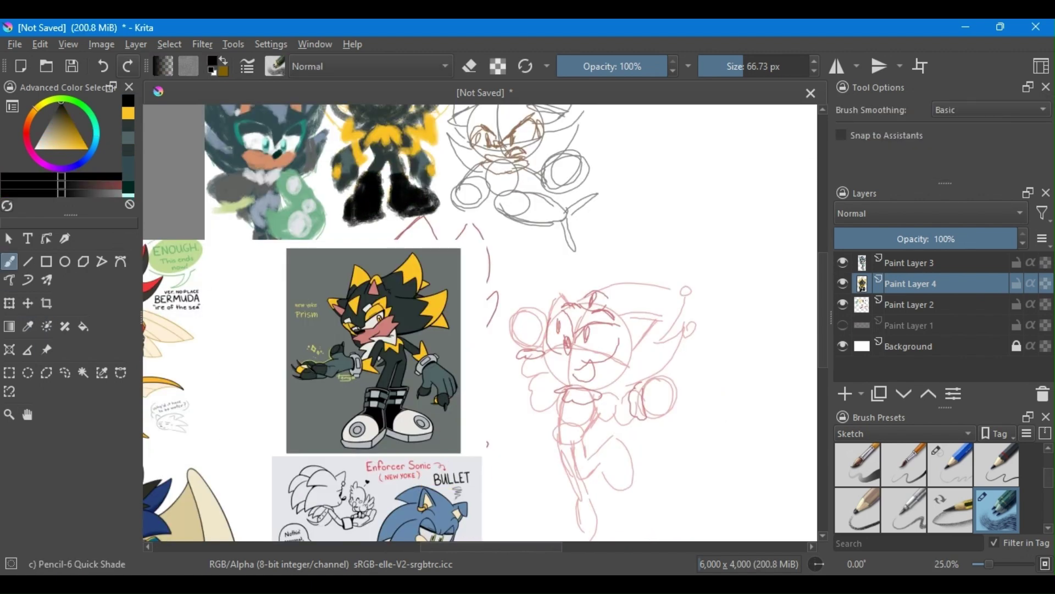
Paint the toes and straps of the Prism figure's boots in white and light greys sampled from the reference
left_click(400, 407, "ctrl")
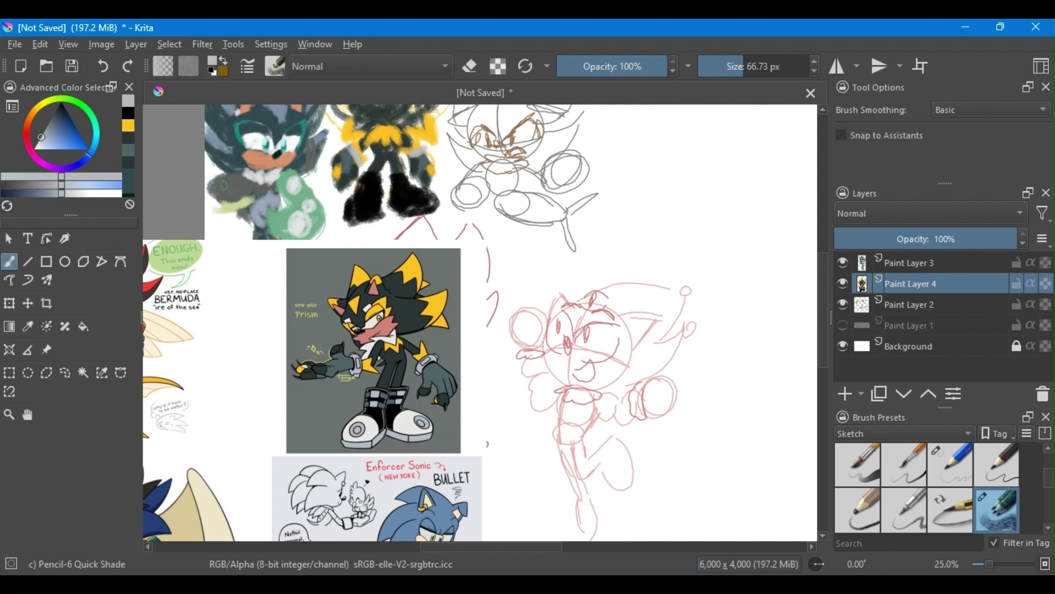
left_click(423, 480, "ctrl")
left_click_drag(347, 217, 372, 205)
left_click(423, 432, "ctrl")
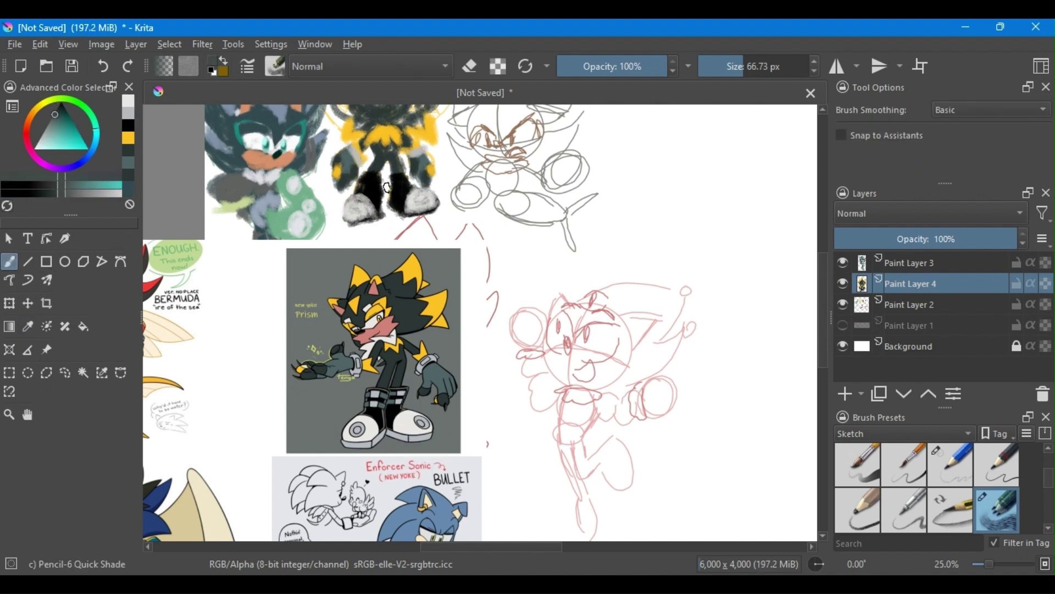
left_click(409, 182, "ctrl")
left_click(463, 463, "ctrl")
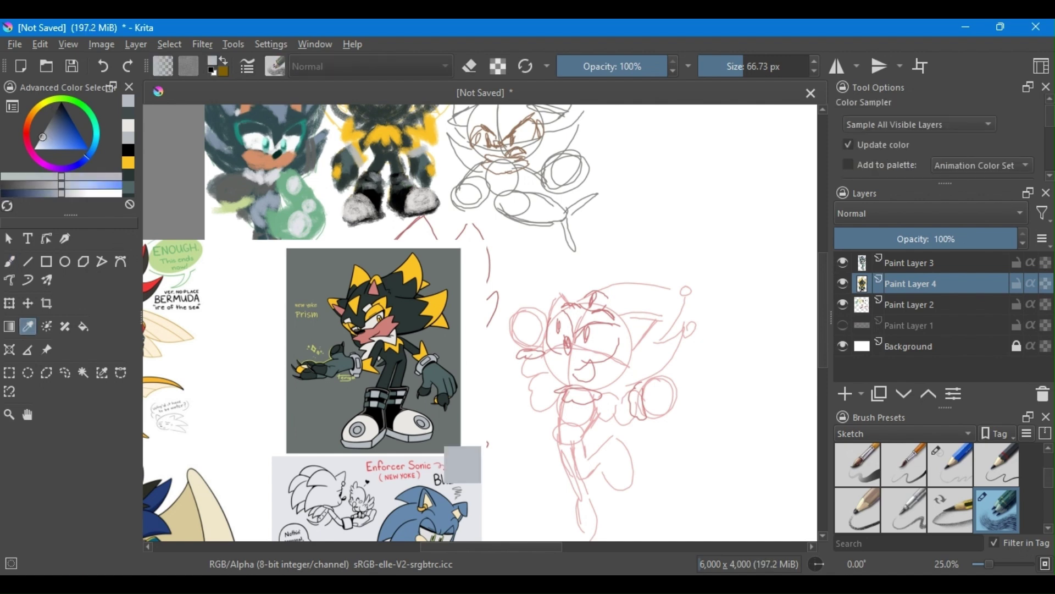
left_click(411, 463, "ctrl")
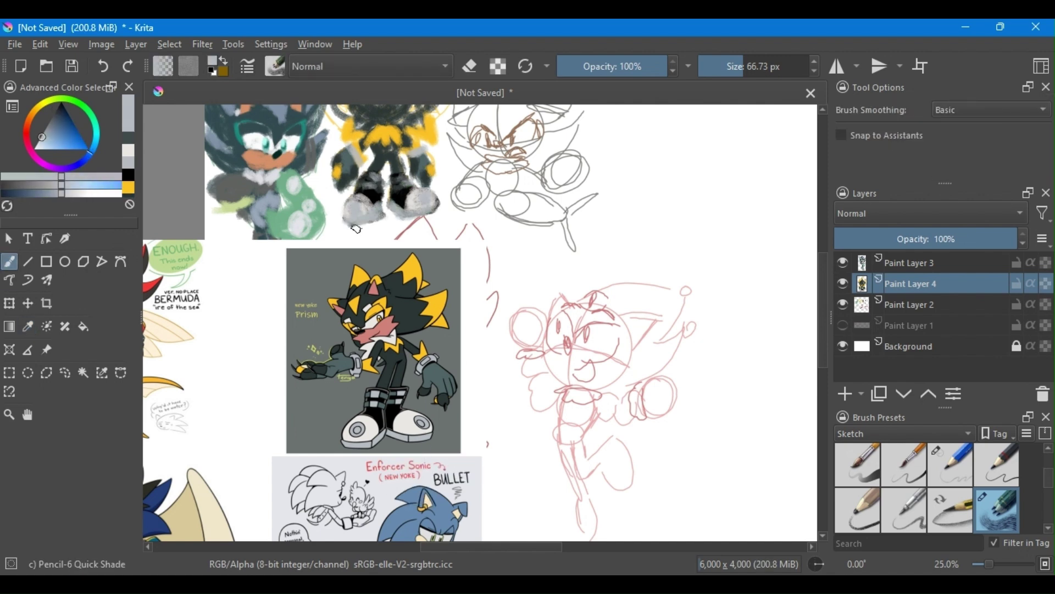
Paint the Prism figure's chest fur white and its brow markings yellow
left_click(391, 125, "ctrl")
scroll(387, 126, "up", 3)
left_click(409, 424, "ctrl")
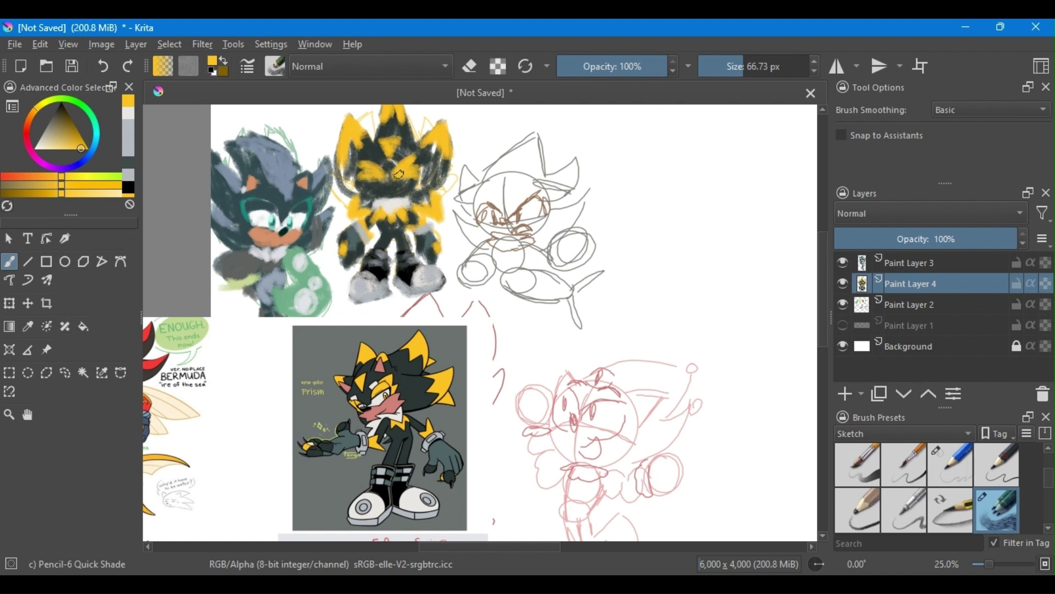
Paint the Prism figure's muzzle muted red and its eye areas white, with yellow brows above them
left_click(495, 341, "ctrl")
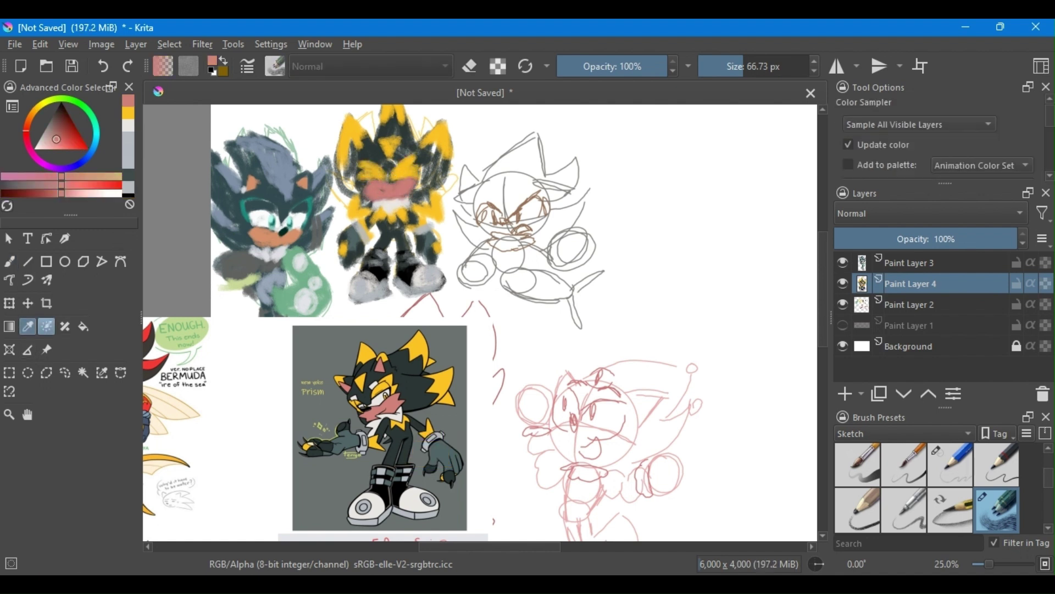
left_click(421, 207, "ctrl")
left_click(370, 178, "ctrl")
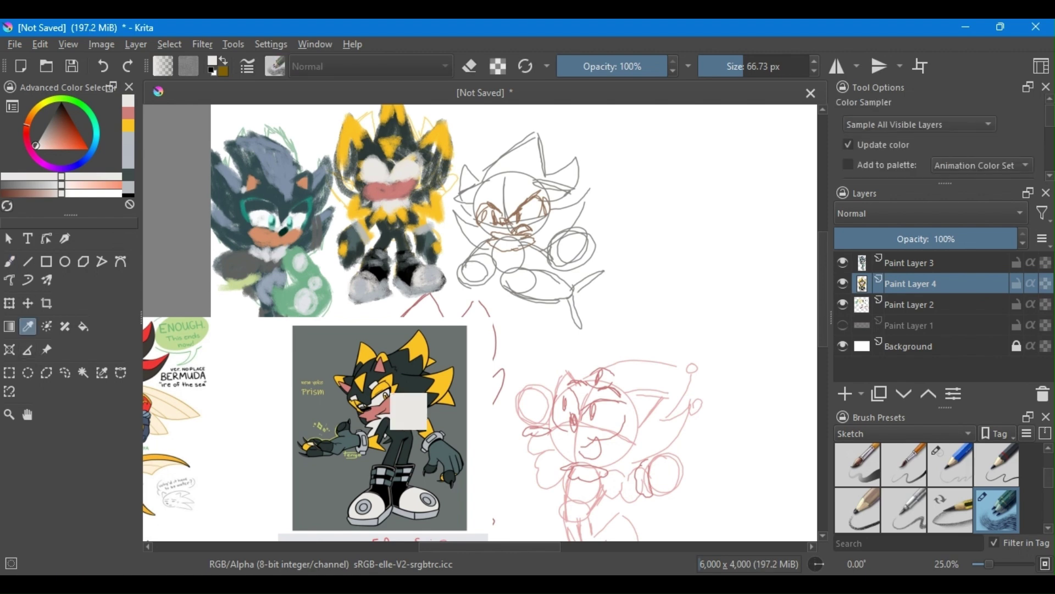
left_click(413, 153, "ctrl")
left_click(397, 148, "ctrl")
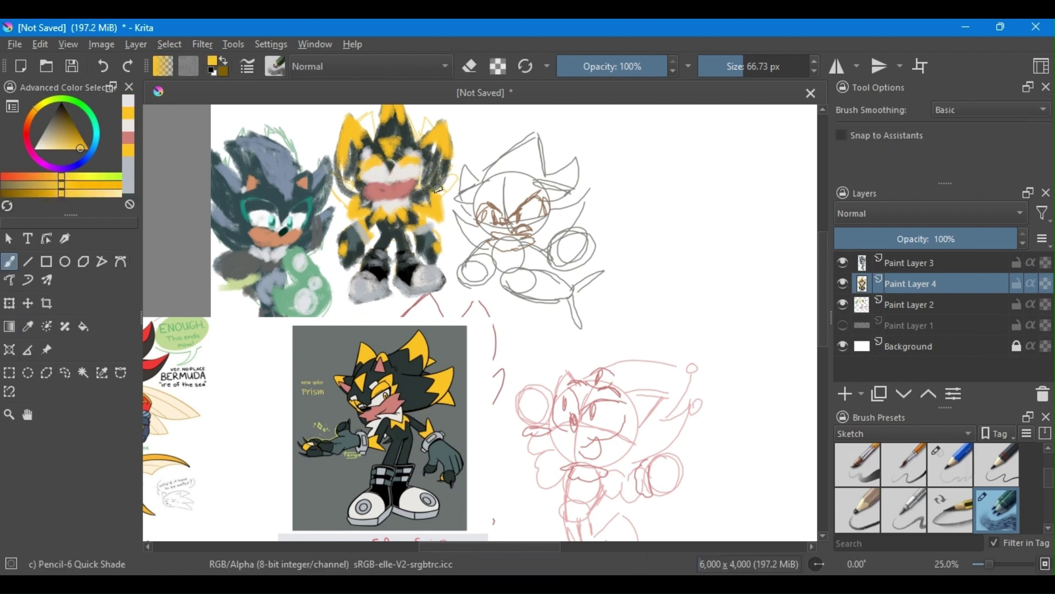
Reduce the brush size to 23.58 px and paint the Prism figure's yellow irises, darker pupils, pale eye highlights and dark nose
left_click(377, 177)
left_click(403, 177)
key("1")
key("bracketleft")
key("bracketleft")
key("bracketleft")
left_click(424, 263)
left_click(327, 258)
left_click(308, 231, "ctrl")
left_click(324, 246)
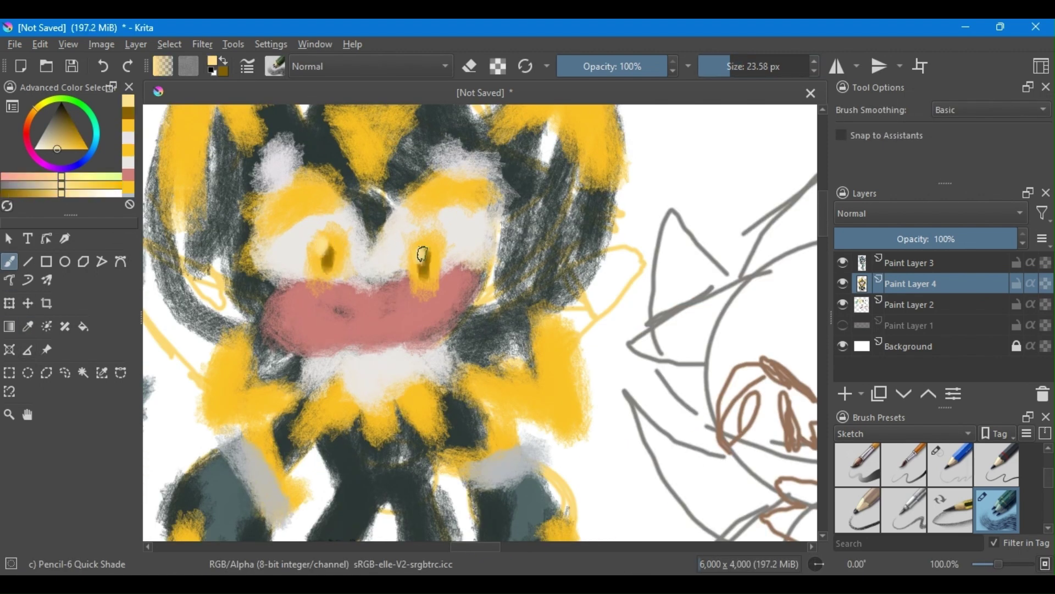
left_click(385, 209, "ctrl")
left_click(379, 278)
Paint the Prism figure's inner ears muted red and touch up the fur around them in near-black
scroll(494, 123, "down", 3)
left_click(558, 413, "ctrl")
left_click(494, 130)
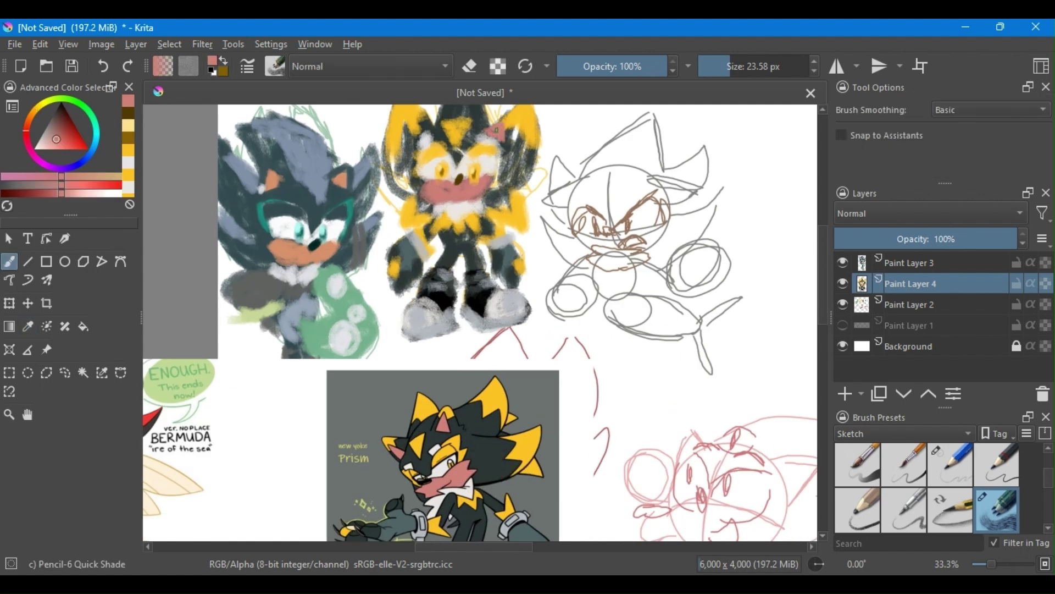
left_click(515, 474, "ctrl")
left_click(497, 127)
left_click(417, 129)
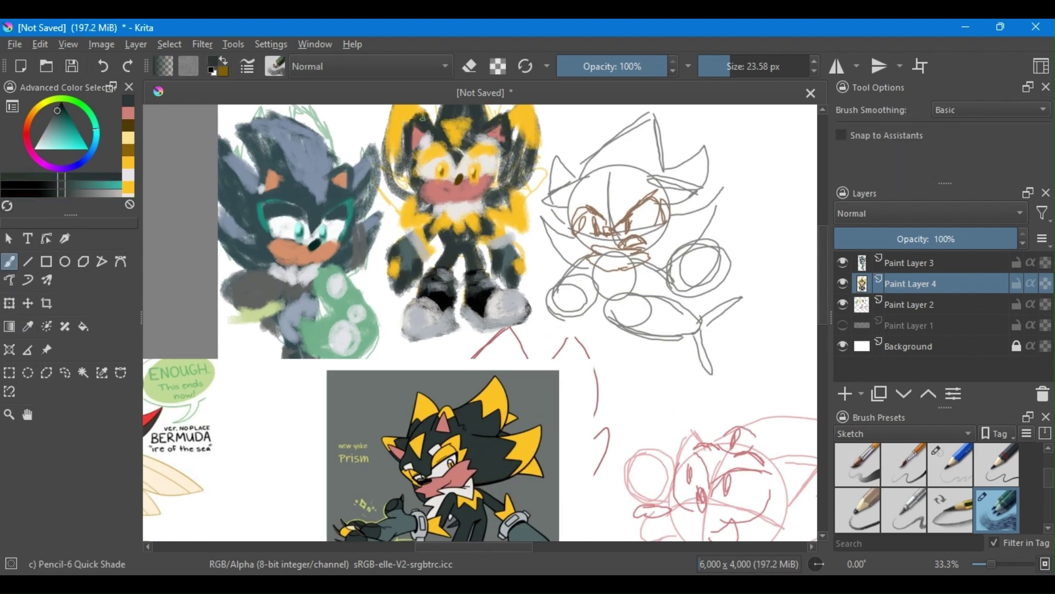
Add a new layer above Paint Layer 3 and shift the reference images so the Bermuda sheet sits near the grey sketch
scroll(480, 328, "down", 2)
key("Insert")
left_click(47, 349)
scroll(481, 328, "up", 1)
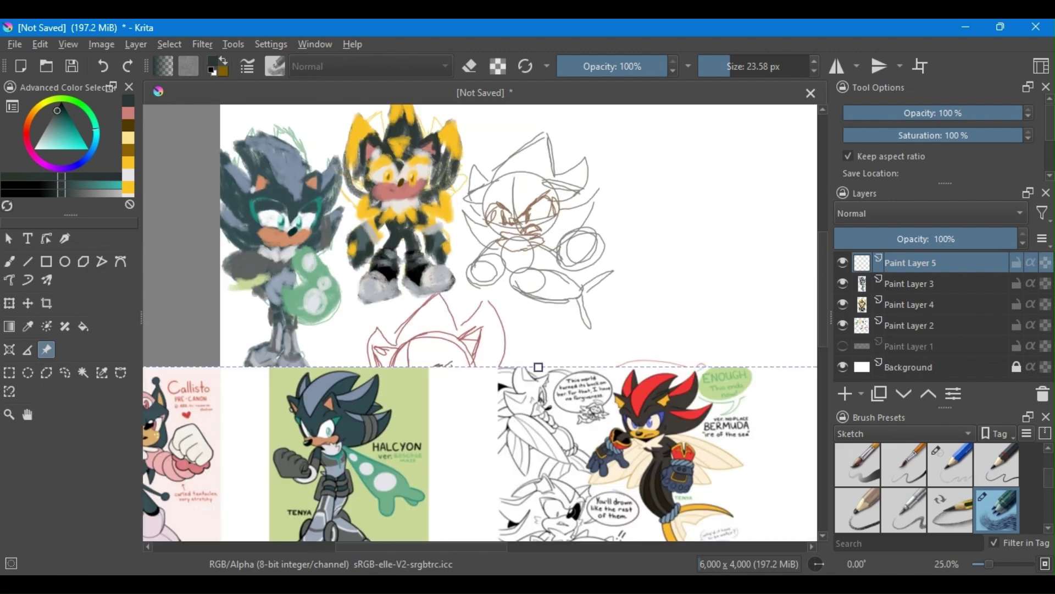
Block in the grey sketch's silhouette dark brown-grey with a 70.24 px brush and paint its tail fins yellow-orange
key("b")
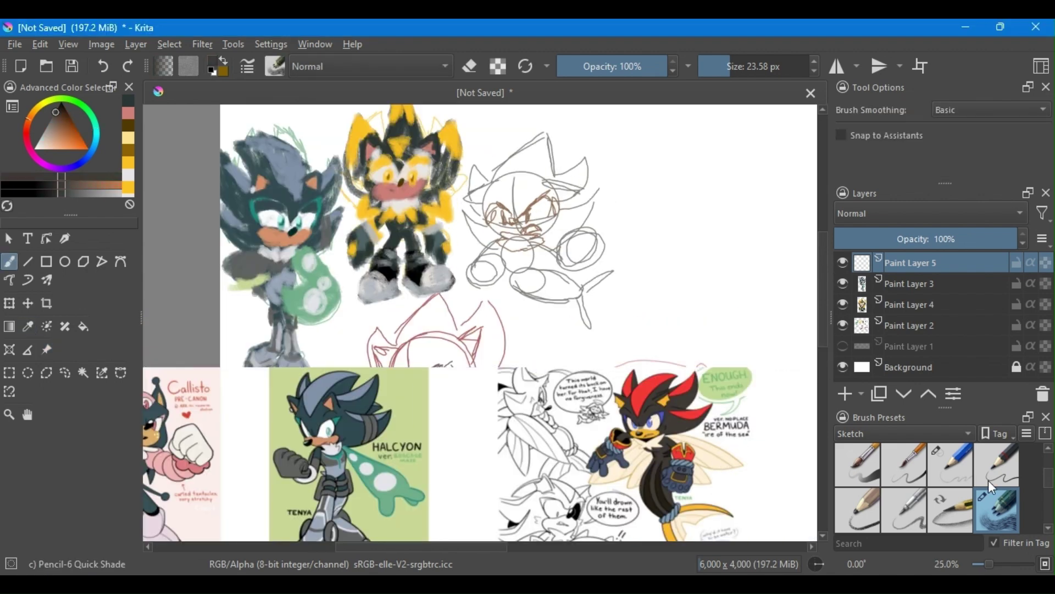
mouse_move(521, 227)
left_mouse_down()
mouse_move(511, 208)
mouse_move(549, 190)
mouse_move(537, 163)
mouse_move(577, 181)
mouse_move(555, 231)
mouse_move(484, 237)
mouse_move(521, 241)
mouse_move(572, 286)
mouse_move(487, 264)
mouse_move(591, 254)
left_mouse_up()
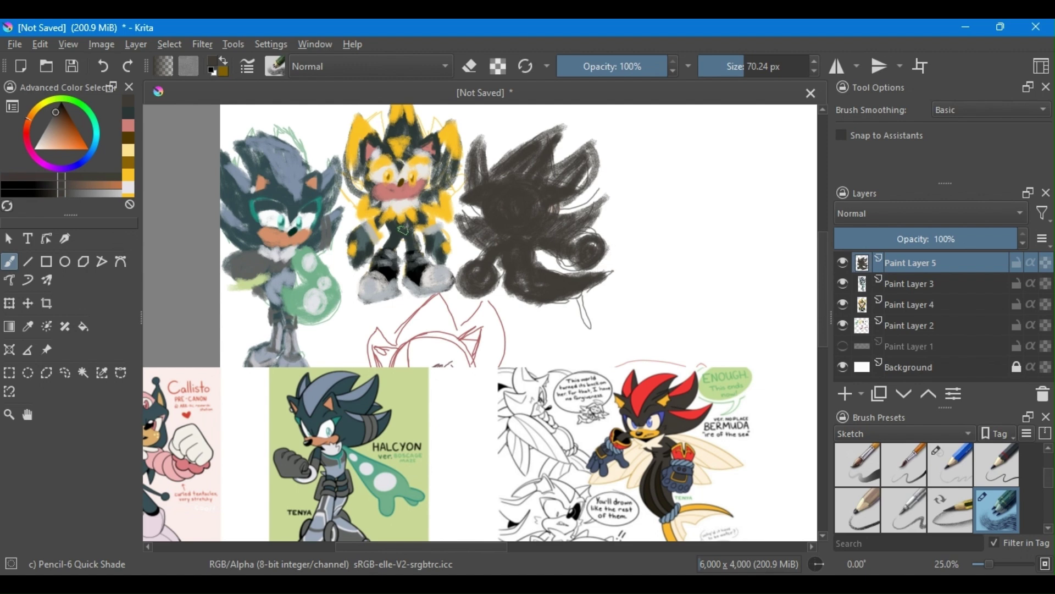
left_click(577, 471, "ctrl")
left_click_drag(497, 220, 448, 252)
left_click_drag(451, 258, 484, 288)
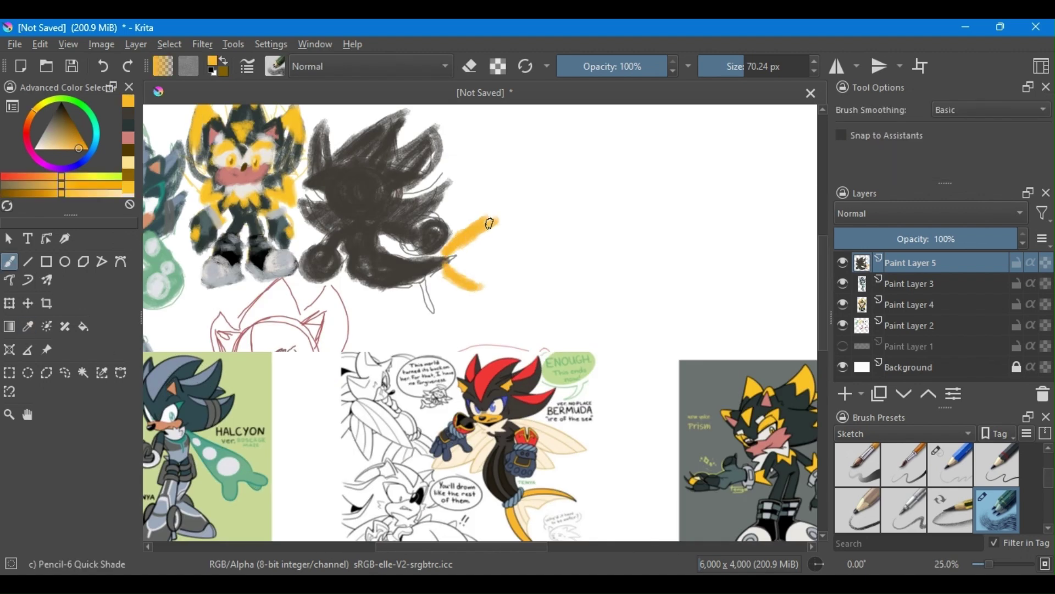
Paint the Bermuda figure's cuffs red and its gloves dark blue, using colours from the Bermuda reference
left_click(467, 430, "ctrl")
mouse_move(312, 231)
left_mouse_down()
mouse_move(321, 248)
mouse_move(347, 250)
left_mouse_up()
left_click_drag(407, 217, 421, 234)
left_click(450, 446, "ctrl")
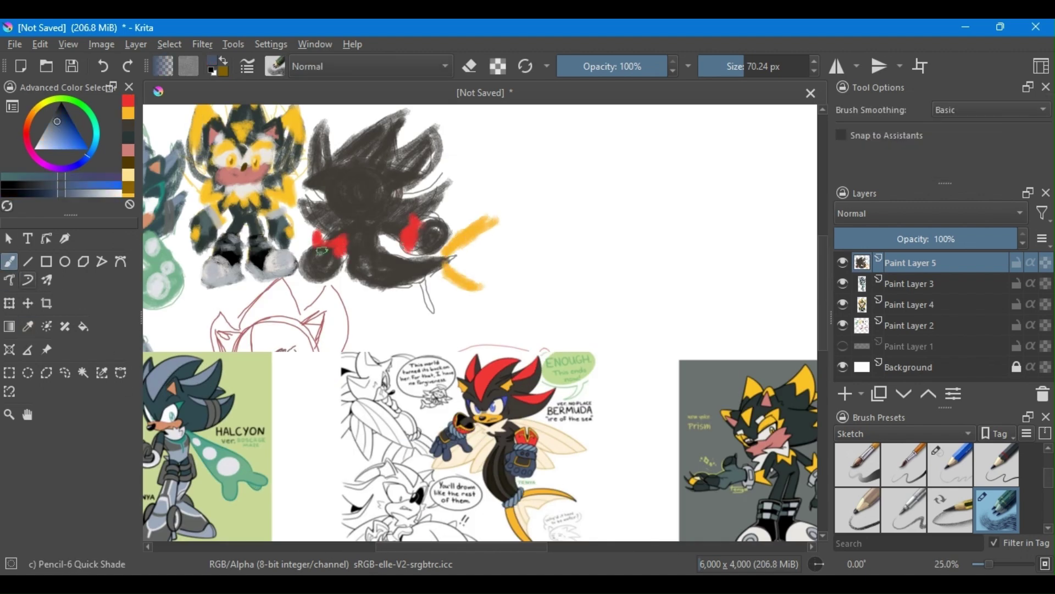
left_click_drag(311, 251, 316, 294)
left_click(451, 439, "ctrl")
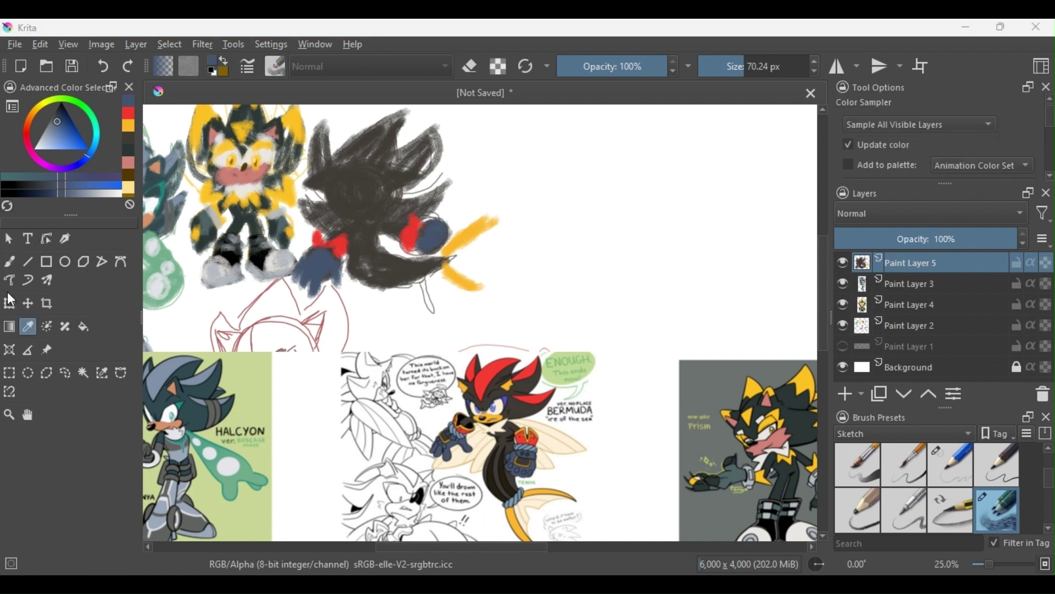
Paint light blue rope bands on the Bermuda figure's tail and wrists and near-black stripes on its tail with a 53.24 px brush
left_click_drag(443, 247, 447, 274)
scroll(393, 220, "up", 5)
scroll(634, 155, "down", 5)
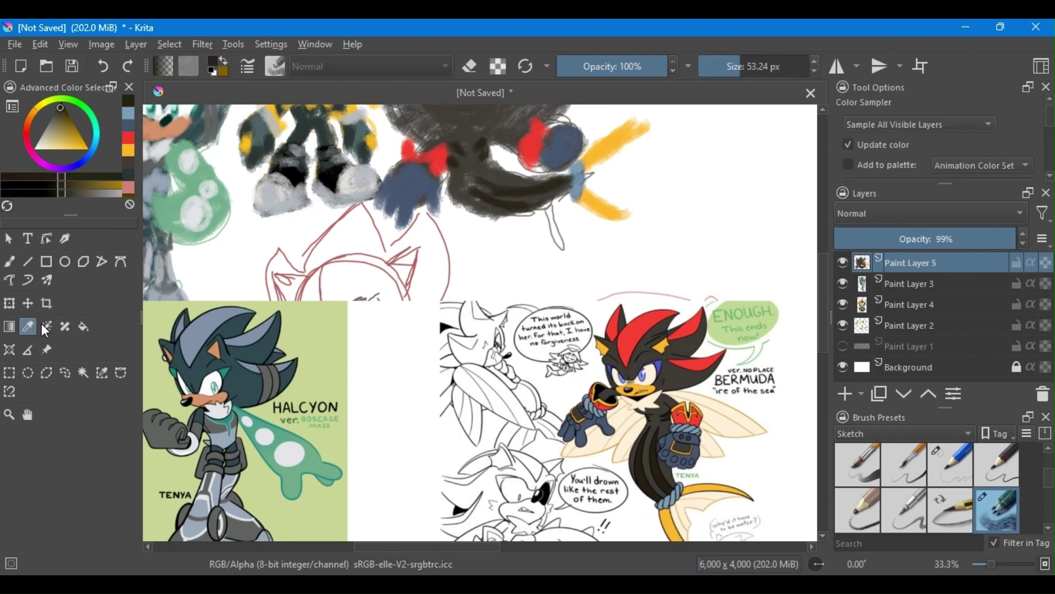
left_click(552, 144, "ctrl")
left_click(563, 138, "ctrl")
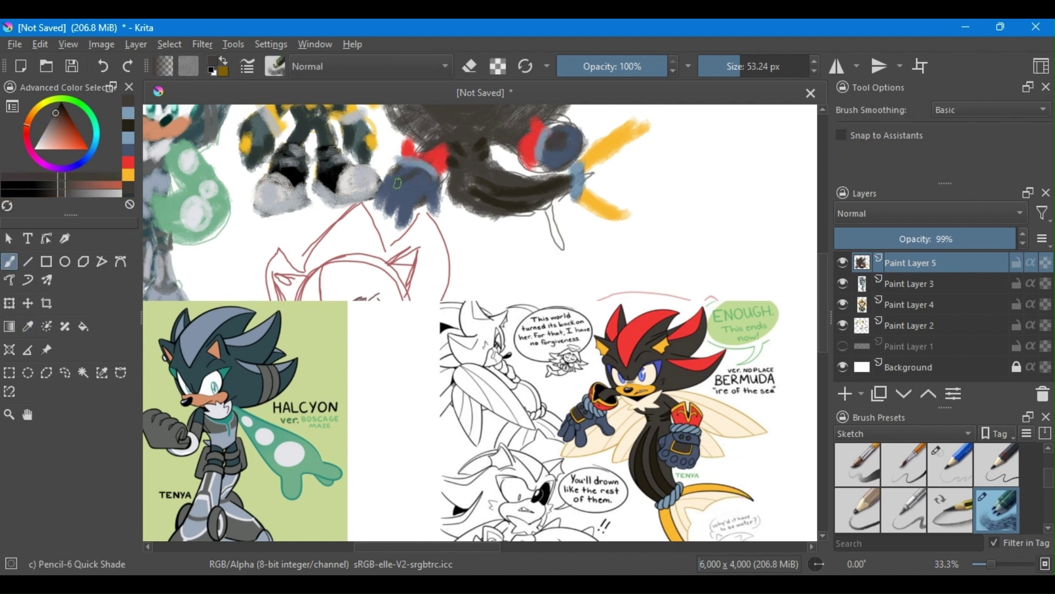
Reduce the brush size to 34.24 px and paint gold trim on the Bermuda figure's gloves and cuffs and cream chest fur
left_click(632, 459, "ctrl")
key("bracketleft")
key("bracketleft")
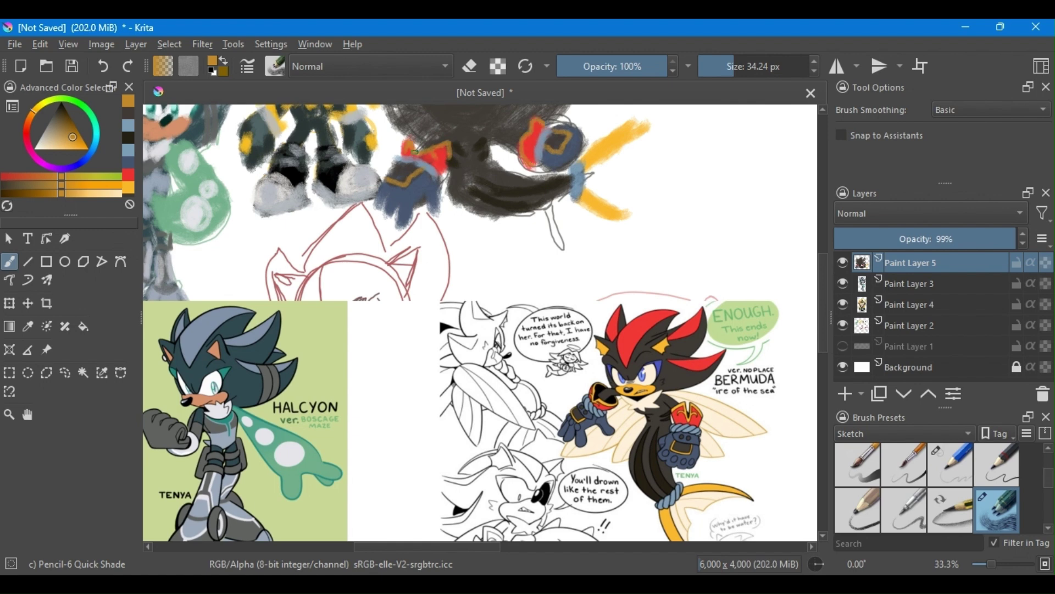
left_click(702, 436, "ctrl")
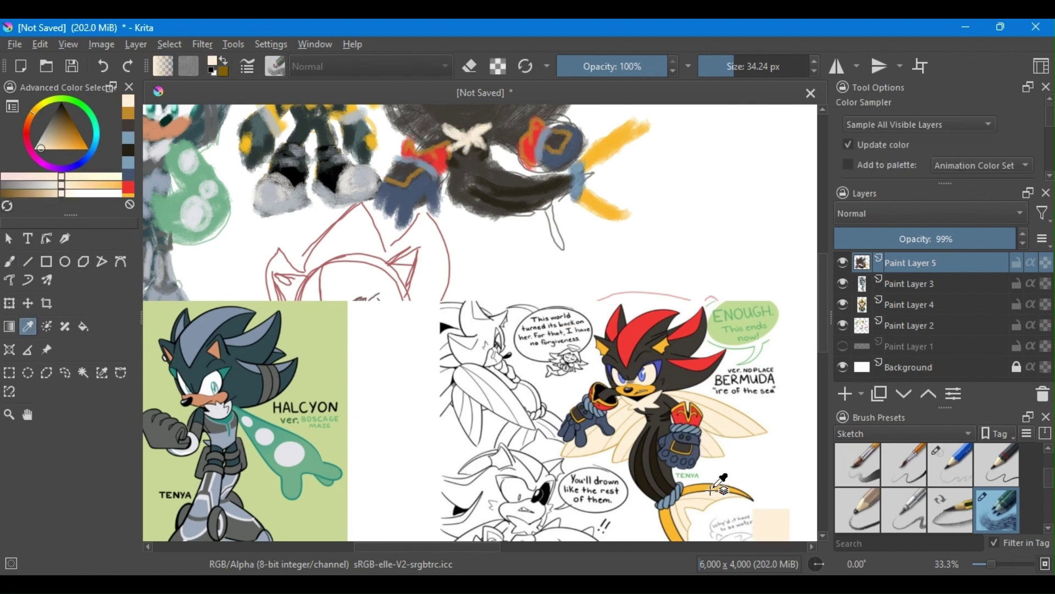
left_click(450, 156, "ctrl")
Paint the Bermuda figure's inner ears and muzzle yellow-orange
scroll(546, 254, "up", 2)
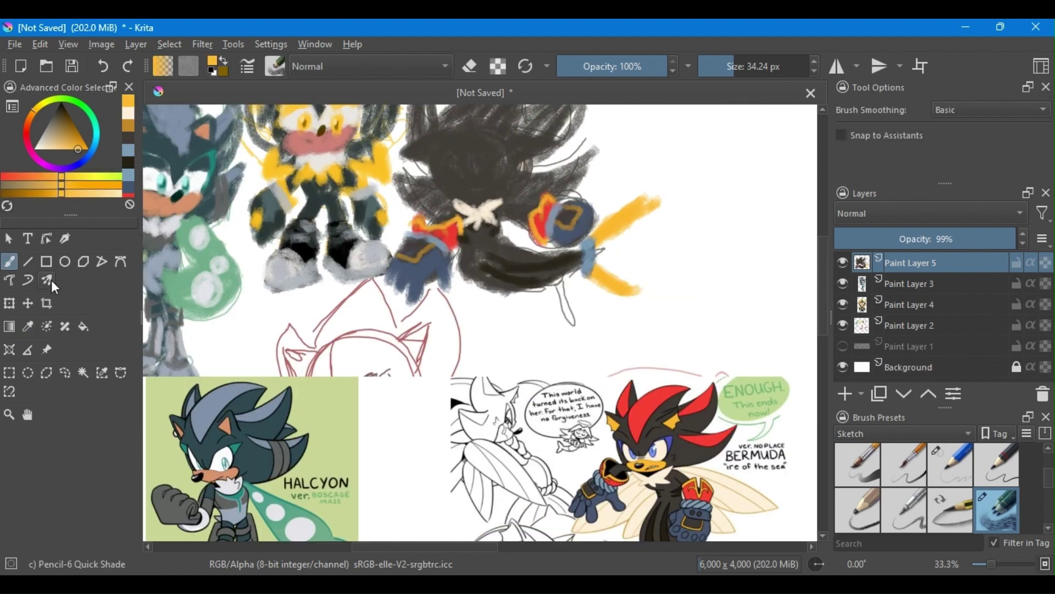
scroll(546, 254, "down", 3)
scroll(546, 254, "up", 3)
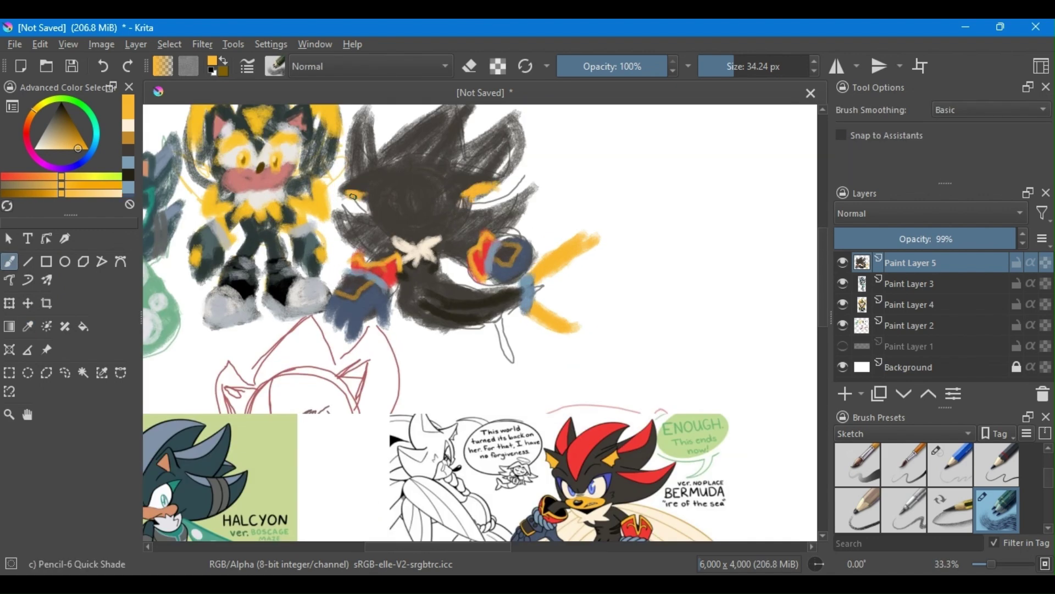
left_click(230, 333, "ctrl")
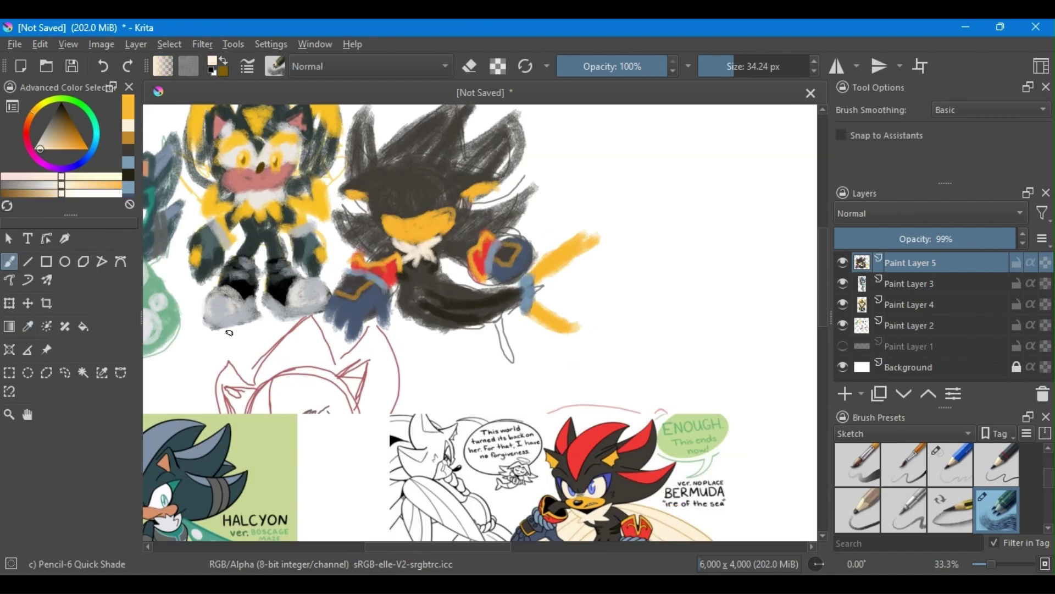
Paint cream eye areas and a near-black nose on the Bermuda figure's face with the 34.24 px brush
left_click_drag(439, 208, 393, 222)
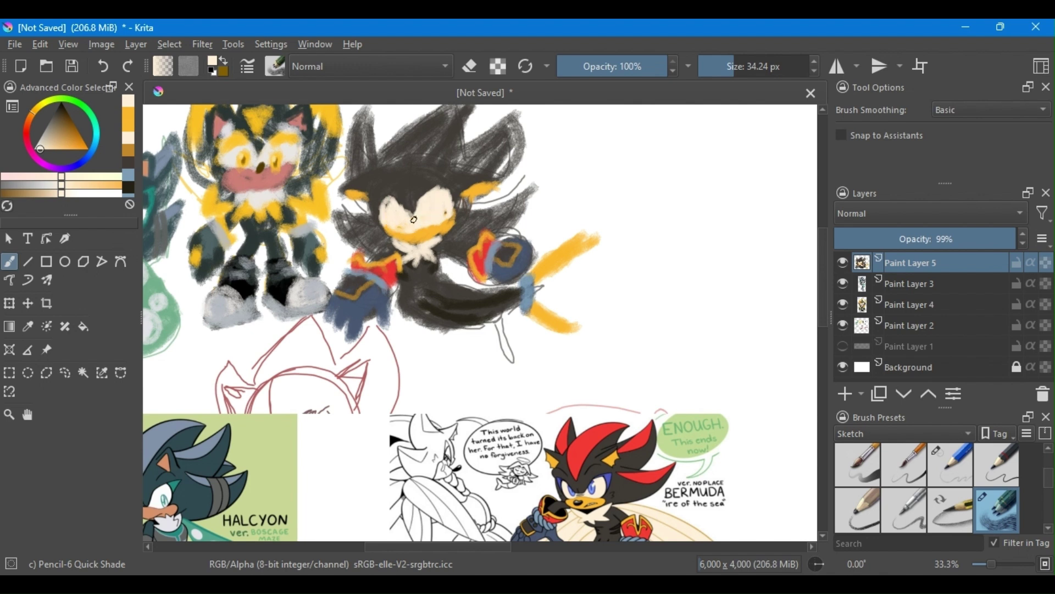
key("ctrl+z")
key("ctrl+z")
key("p")
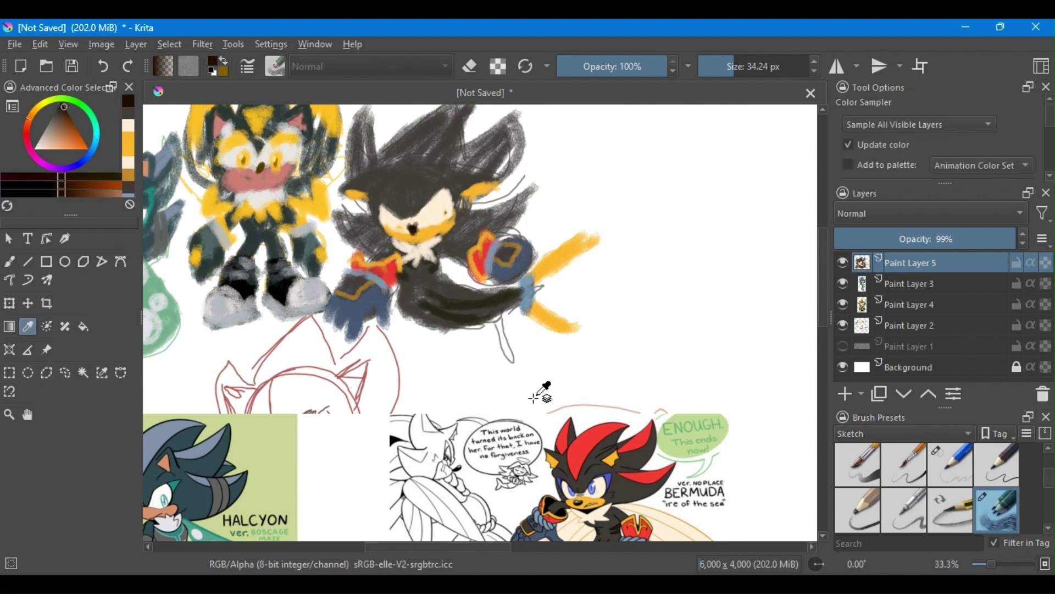
Paint red streaks on the Bermuda figure's quills, using the red sampled from the Bermuda reference
left_click(566, 439)
key("b")
left_click_drag(407, 127, 443, 131)
left_click_drag(519, 112, 476, 146)
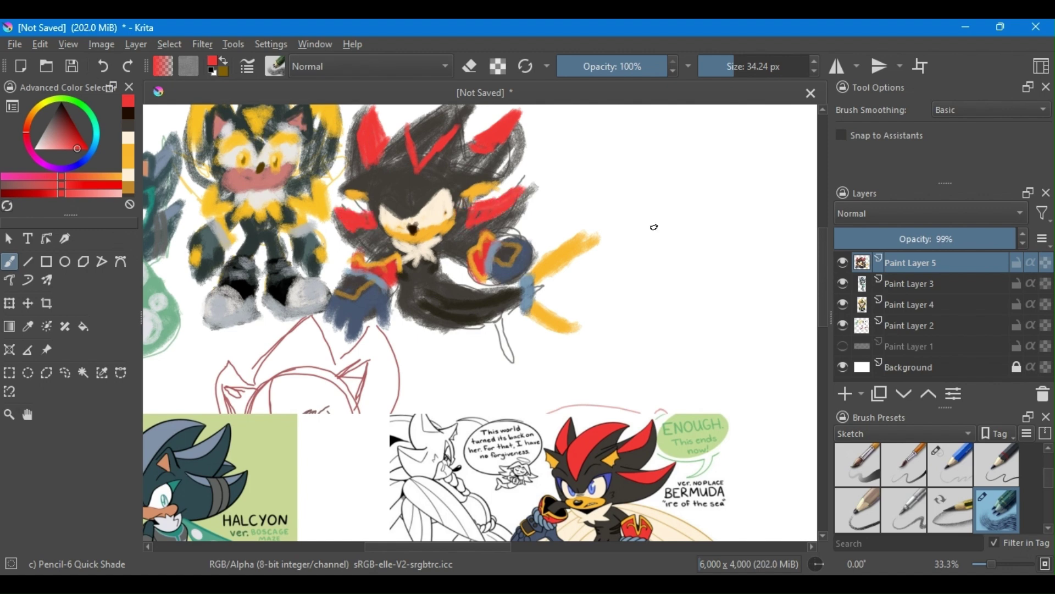
Paint the Bermuda figure's eyes with light blue irises, dark blue pupils and grey highlights, reducing the brush size to 14.67 px
key("bracketright")
scroll(614, 495, "up", 3)
key("p")
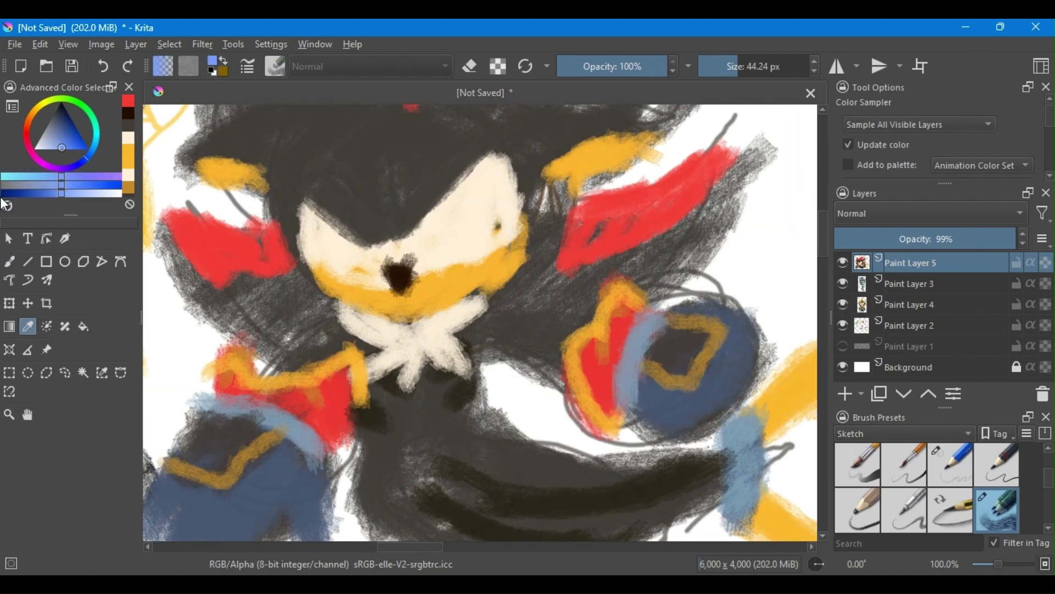
key("b")
left_click_drag(346, 242, 348, 272)
left_click_drag(440, 225, 445, 255)
key("bracketleft")
key("bracketleft")
key("bracketleft")
left_click_drag(348, 247, 348, 271)
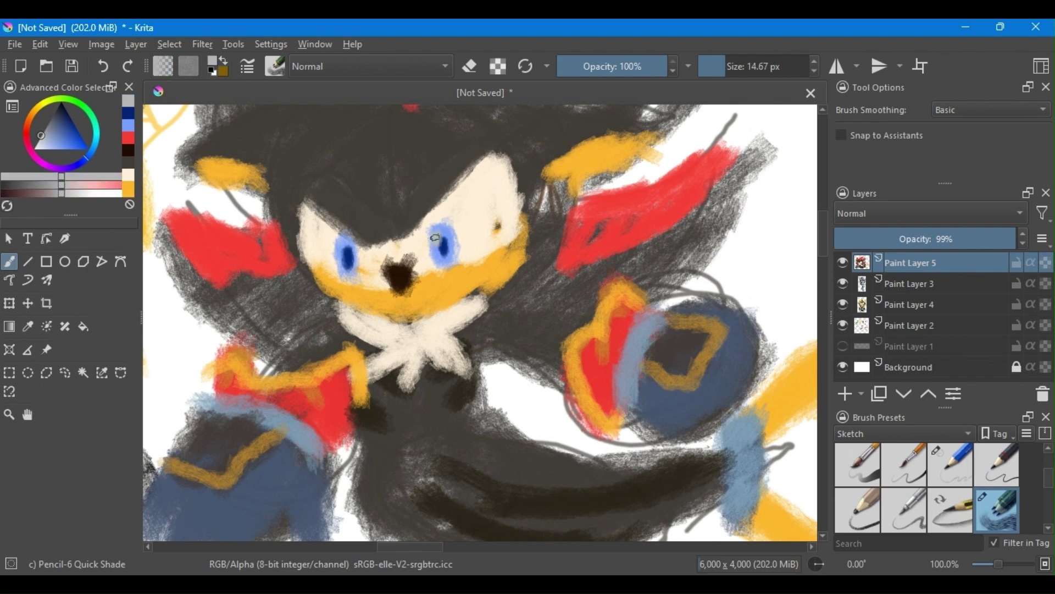
Outline the Bermuda figure's eye areas in blue and refine the brow between the eyes with its sampled dark fur color
left_click(71, 133)
left_click_drag(434, 206, 521, 188)
key("p")
left_click(330, 160)
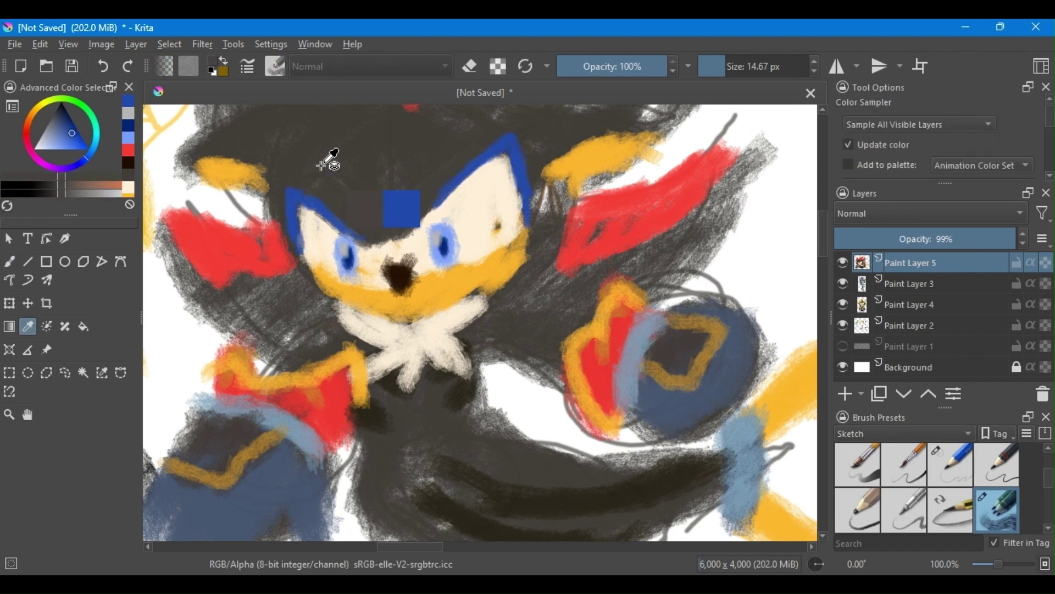
key("b")
left_click_drag(385, 201, 391, 234)
scroll(397, 237, "down", 3)
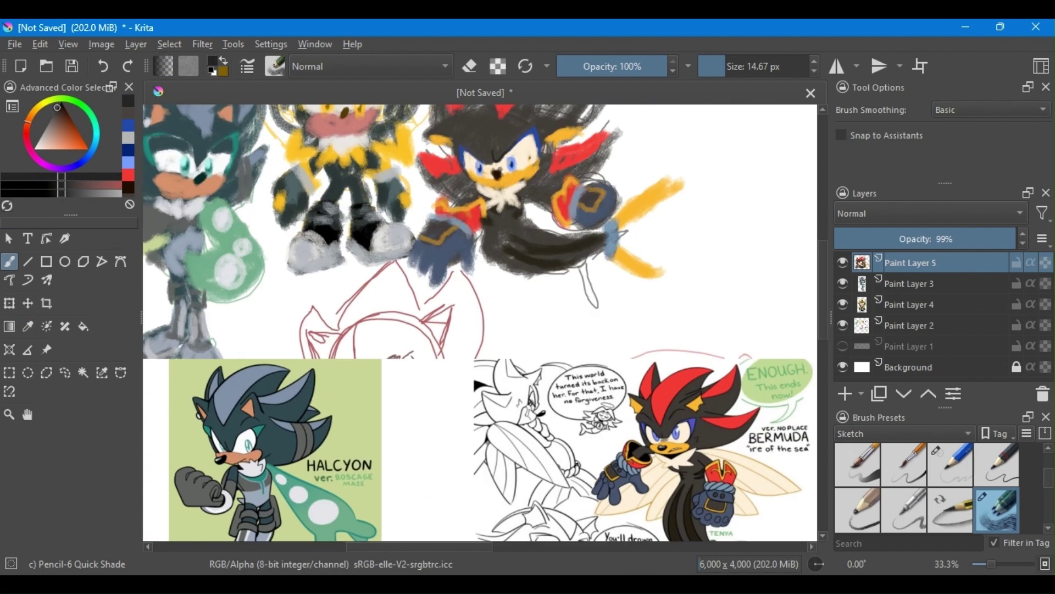
Place the Callisto reference and, on a new layer, paint that figure's head and quills dark teal with a 65.67 px brush
scroll(444, 214, "down", 2)
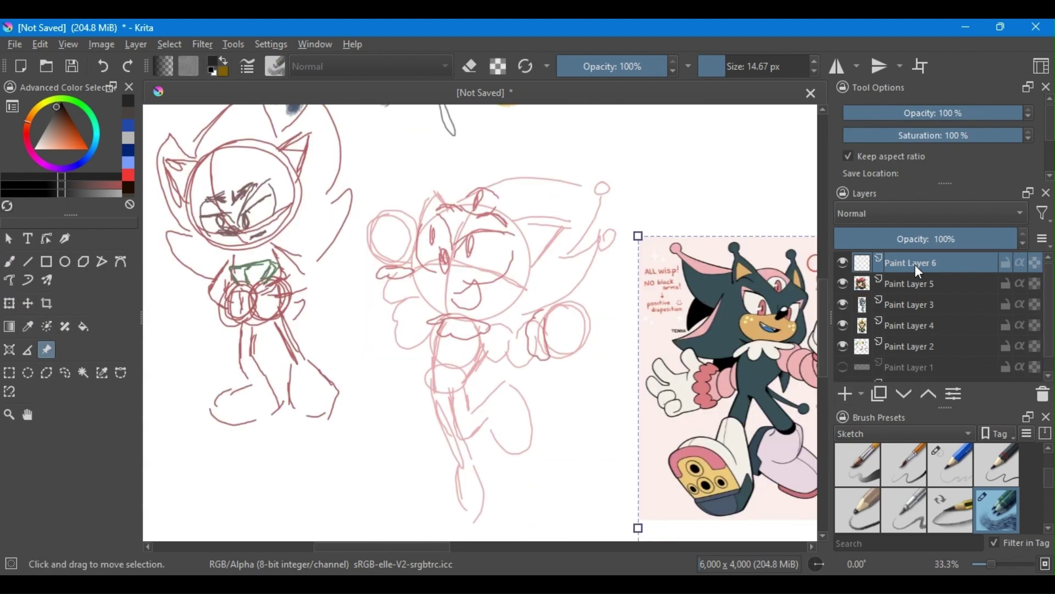
left_click(726, 280)
key("b")
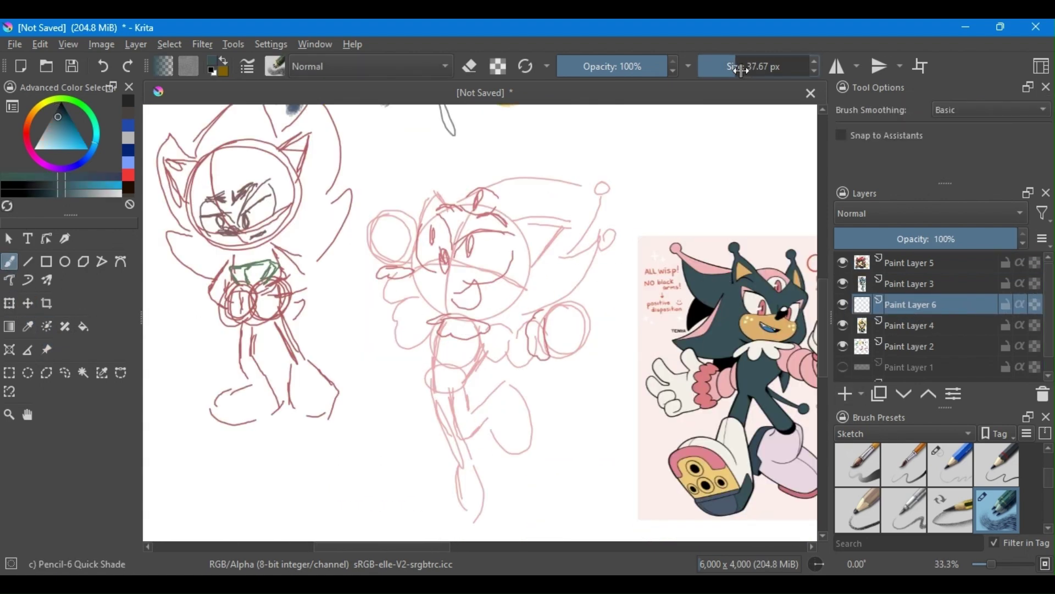
mouse_move(447, 250)
left_mouse_down()
mouse_move(462, 258)
mouse_move(536, 224)
left_mouse_up()
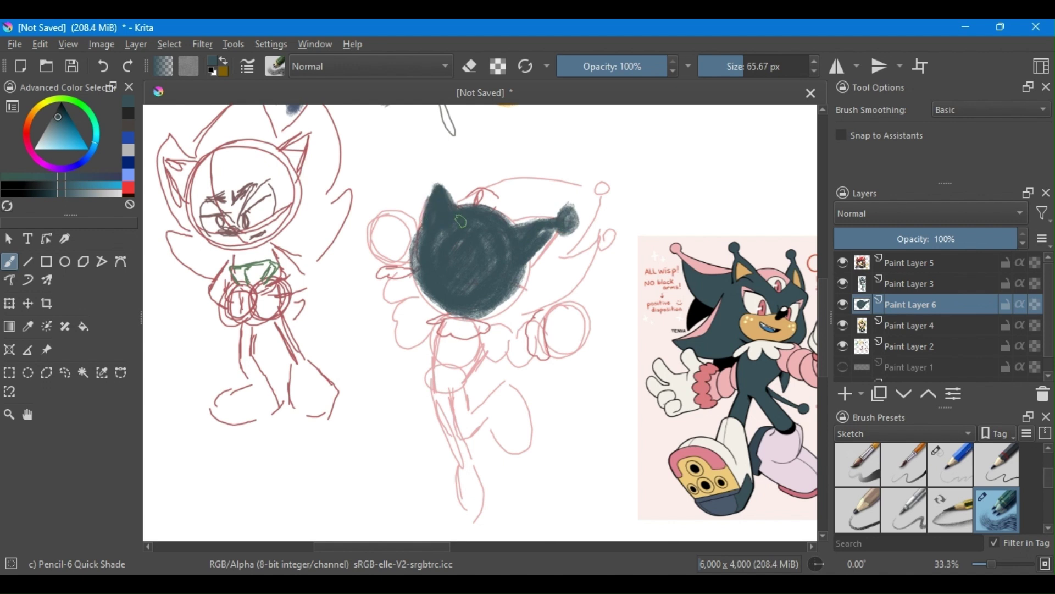
mouse_move(461, 221)
left_mouse_down()
mouse_move(532, 271)
mouse_move(520, 207)
mouse_move(530, 216)
mouse_move(518, 288)
mouse_move(571, 268)
left_mouse_up()
key("ctrl+z")
key("ctrl+z")
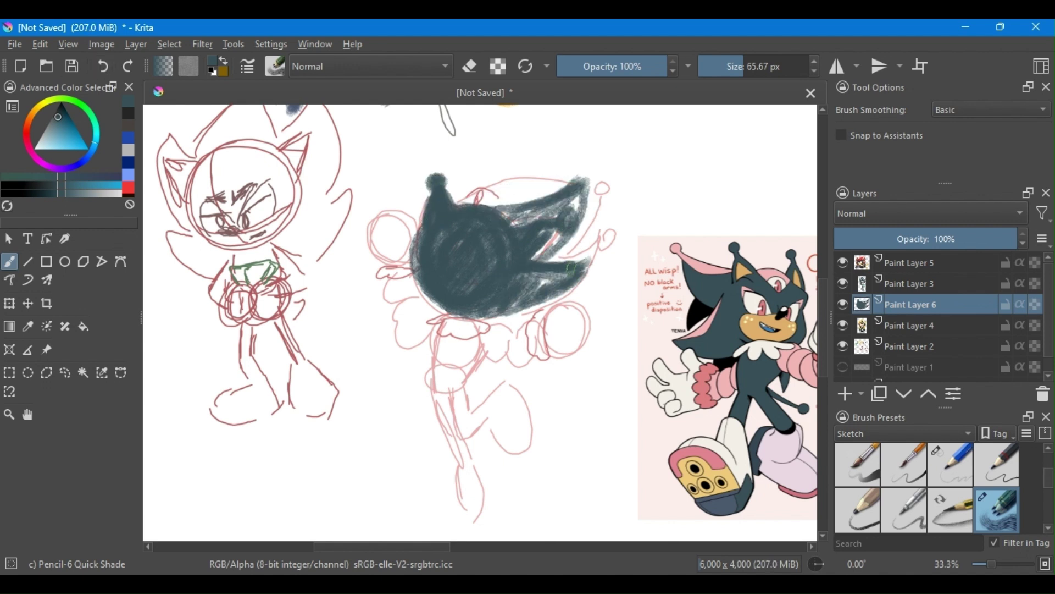
Paint the Callisto figure's torso and both legs dark teal over the sketch
left_click_drag(473, 327, 445, 358)
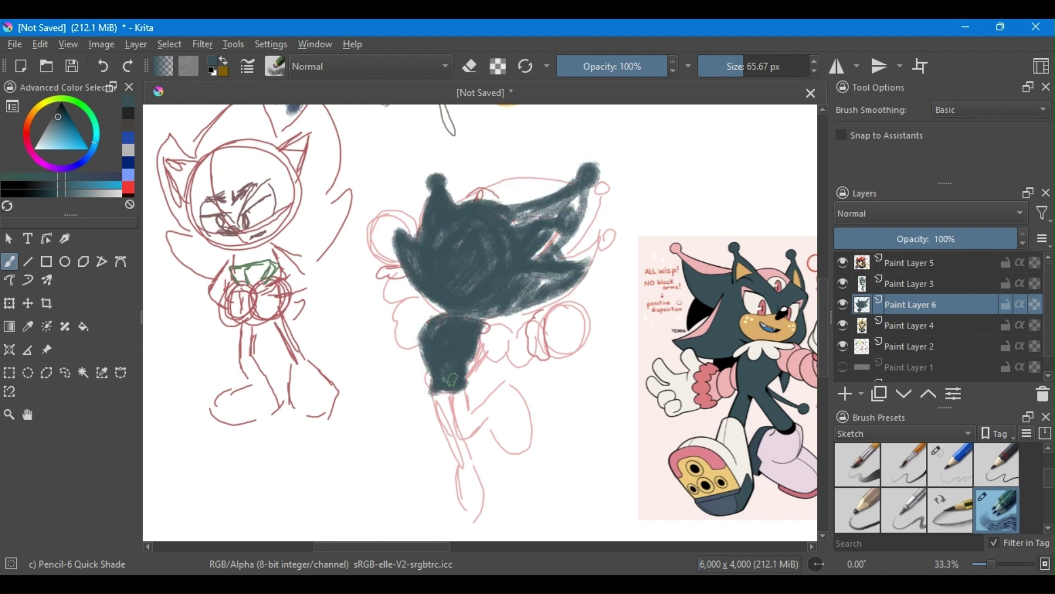
left_click_drag(479, 392, 522, 443)
key("ctrl+z")
left_click_drag(484, 374, 525, 445)
left_click_drag(456, 424, 466, 459)
Paint the Callisto figure's curled arms light pink with darker pink bands and cuffs
left_click(486, 324, "ctrl")
mouse_move(481, 319)
left_mouse_down()
mouse_move(495, 349)
mouse_move(534, 358)
left_mouse_up()
left_click_drag(415, 346, 425, 314)
left_click(585, 383, "ctrl")
mouse_move(489, 330)
left_mouse_down()
mouse_move(515, 356)
mouse_move(497, 415)
left_mouse_up()
Paint the Callisto figure's boots off-white with dark pink edges around the soles
left_click(566, 329, "ctrl")
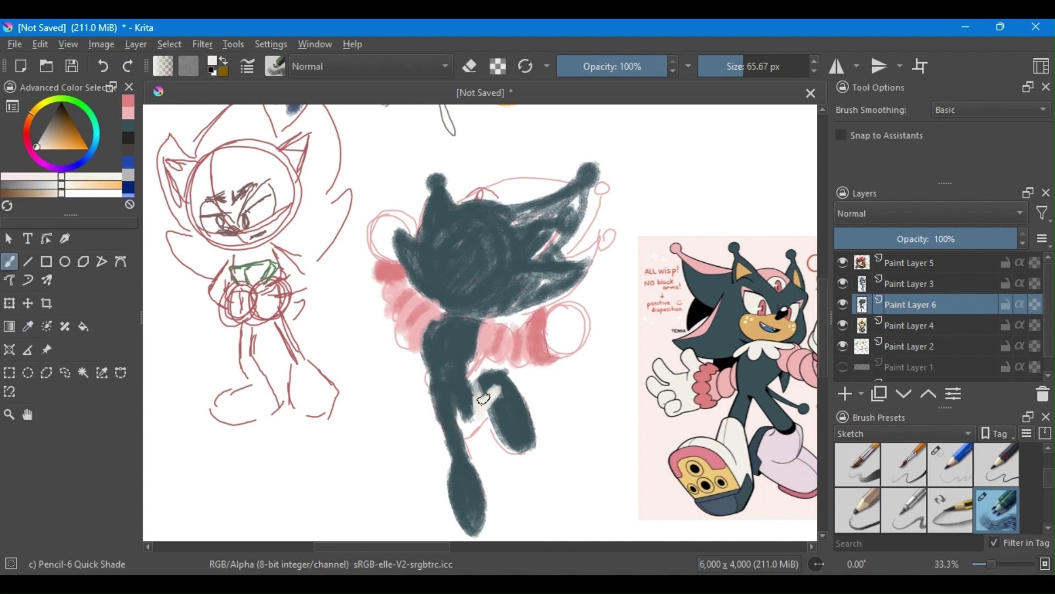
left_click_drag(489, 374, 525, 448)
left_click_drag(456, 428, 467, 528)
left_click(512, 451, "ctrl")
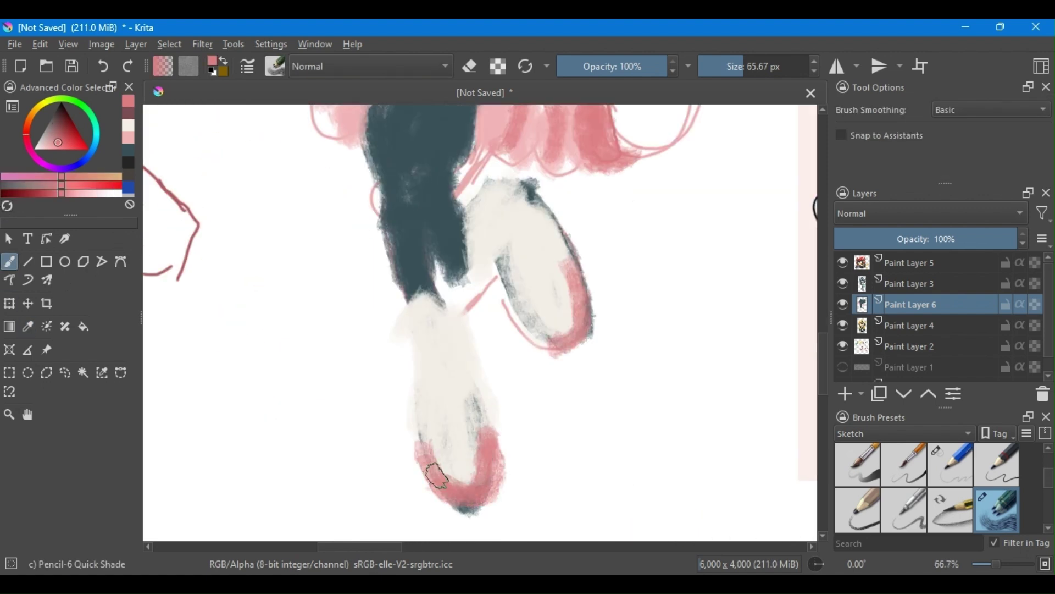
left_click(424, 413, "ctrl")
scroll(485, 392, "down", 2)
scroll(485, 393, "up", 1)
Paint the Callisto figure's chest fur and eye areas off-white and its muzzle tan
left_click(399, 305, "ctrl")
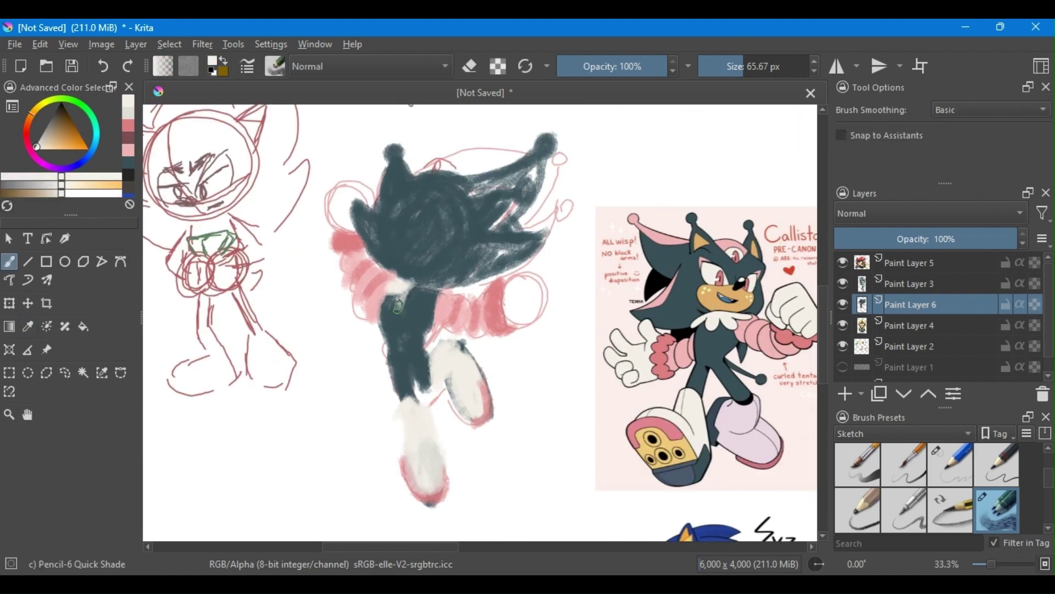
left_click(300, 259, "ctrl")
mouse_move(385, 242)
left_mouse_down()
mouse_move(410, 272)
mouse_move(448, 264)
mouse_move(362, 250)
left_mouse_up()
left_click(764, 325, "ctrl")
left_click_drag(418, 217, 428, 250)
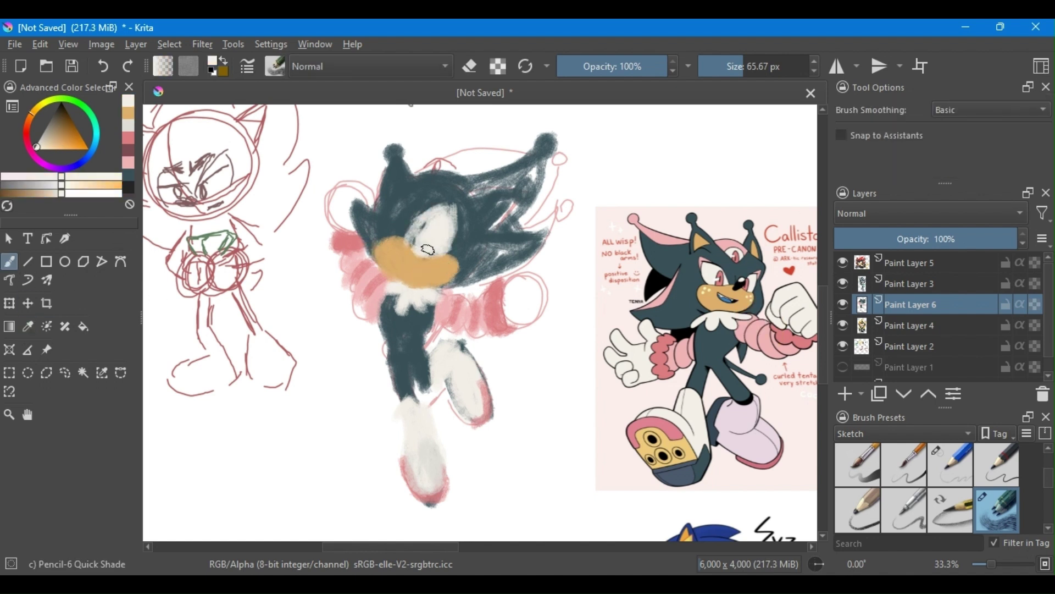
Paint light pink forehead and quill markings, dark teal tips at the hips and an off-white third eye on the Callisto figure
left_click(421, 484, "ctrl")
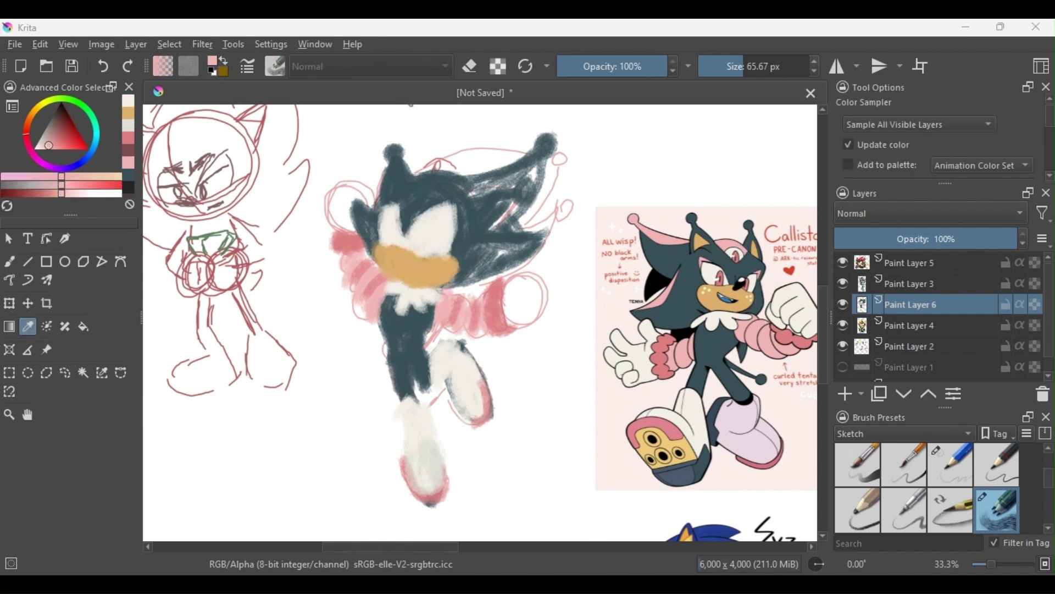
left_click_drag(409, 182, 431, 198)
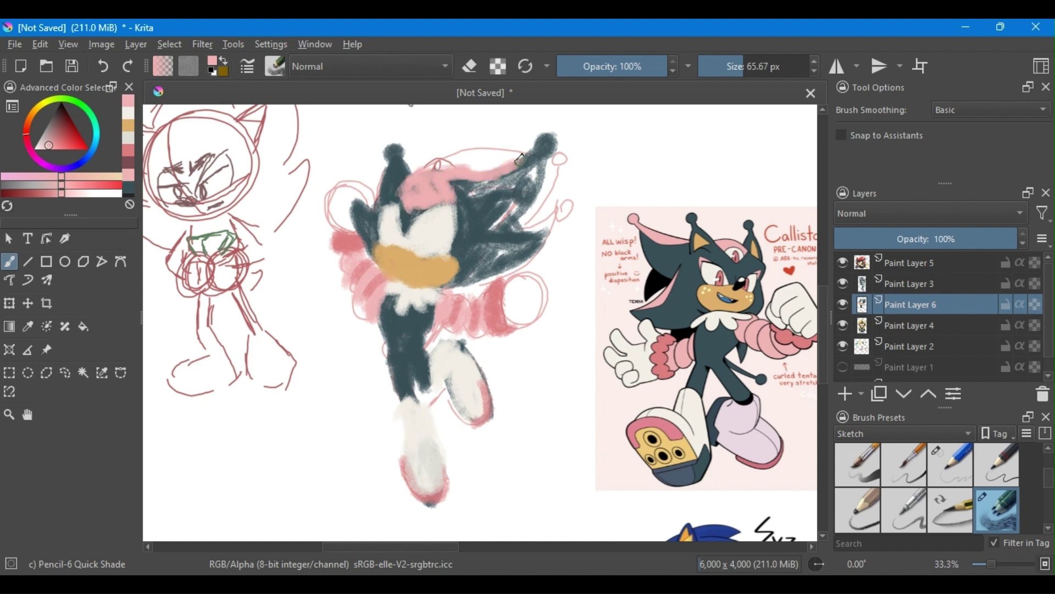
left_click(460, 287, "ctrl")
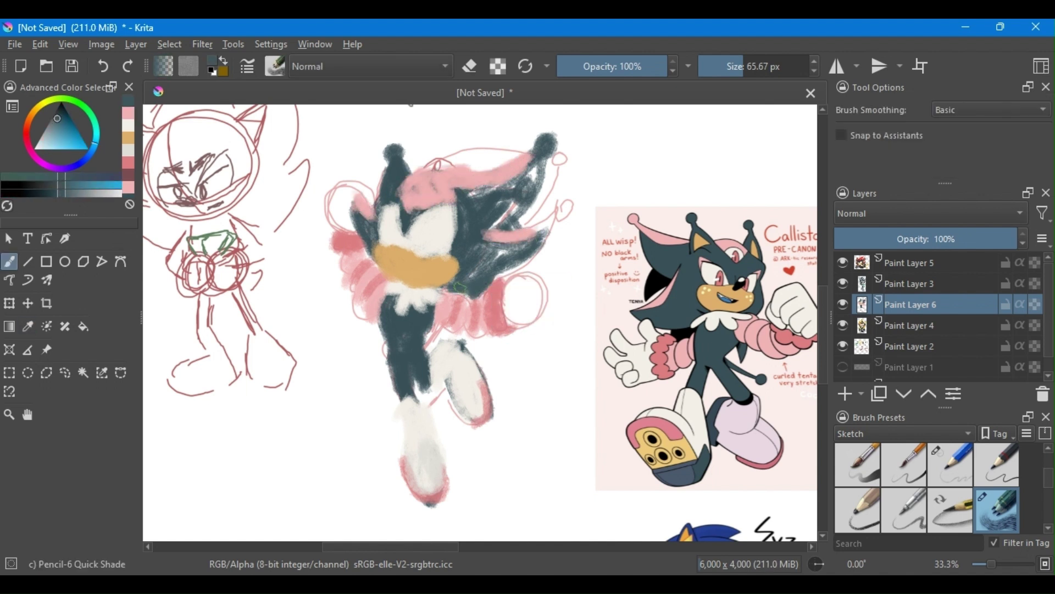
left_click(74, 178)
left_click(394, 225, "ctrl")
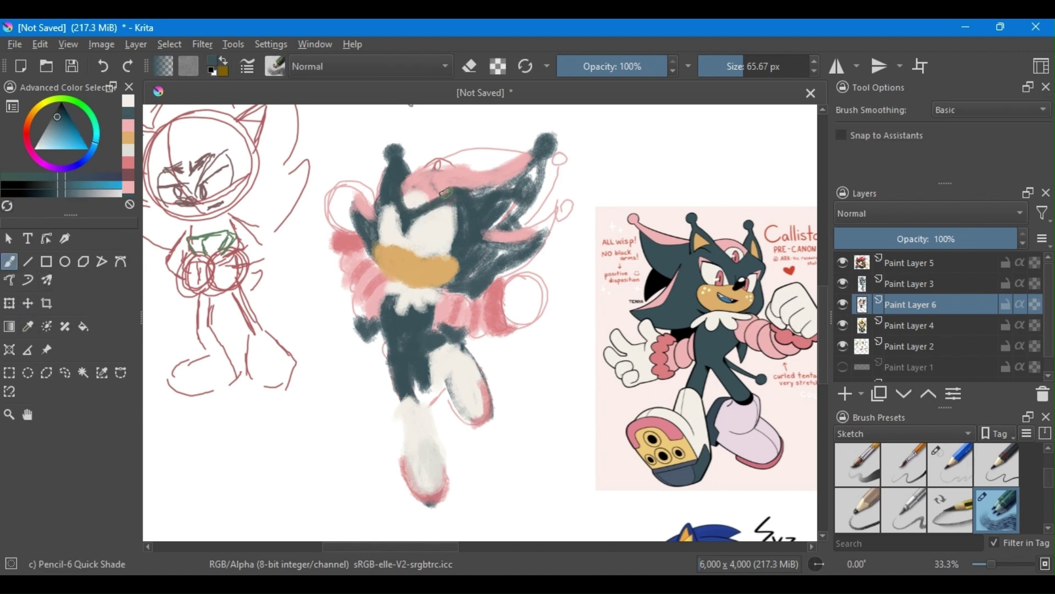
Reduce the brush size to 33.30 px and paint light pink rims around the Callisto figure's two main eyes
left_click(418, 181, "ctrl")
scroll(412, 185, "up", 2)
left_click(735, 72)
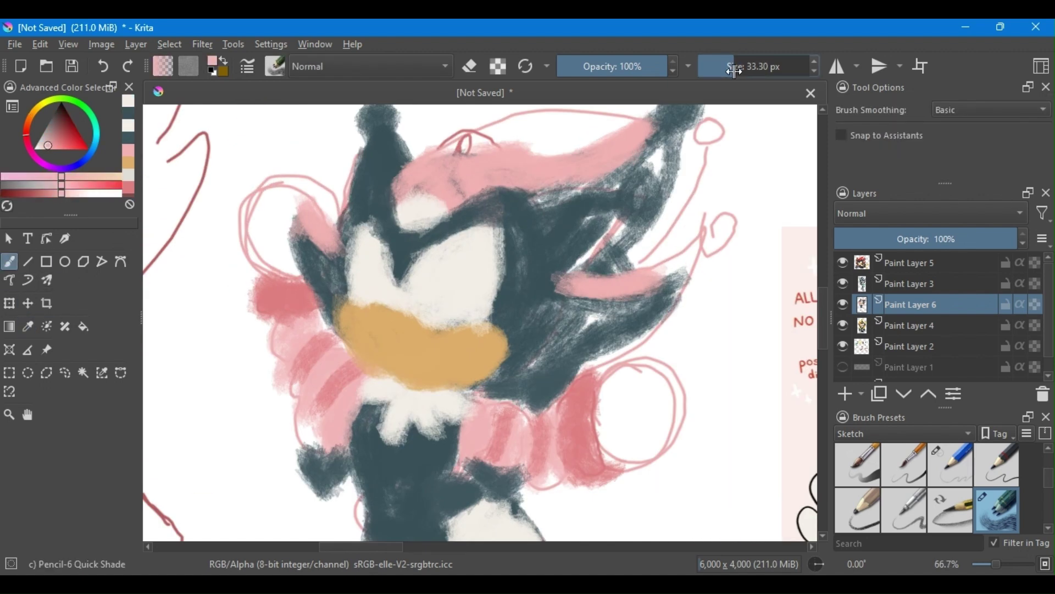
left_click_drag(492, 217, 505, 296)
left_click_drag(382, 239, 356, 222)
scroll(384, 275, "down", 3)
scroll(385, 275, "up", 4)
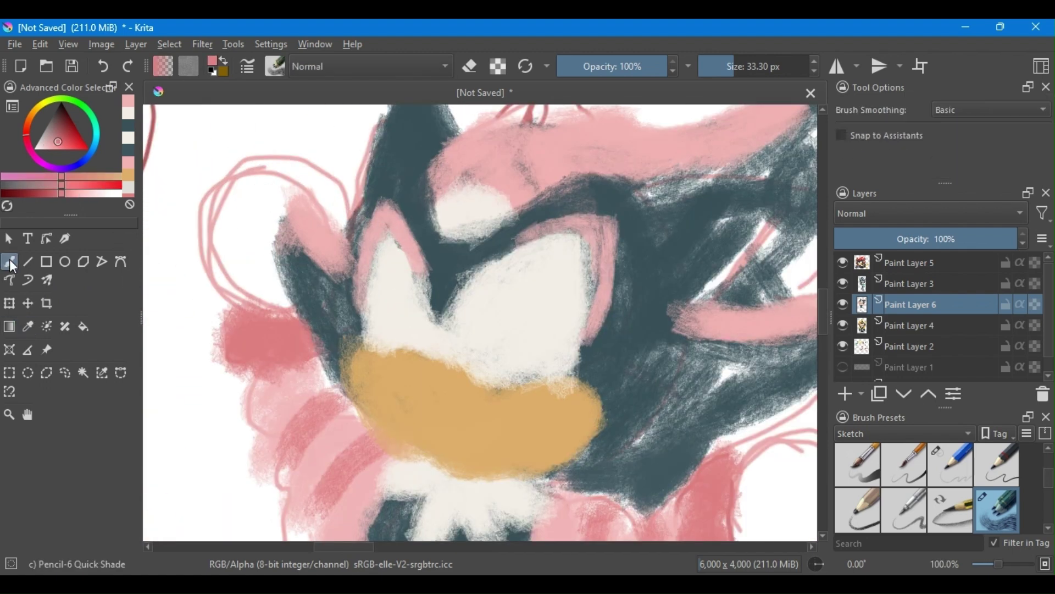
Paint dark pink irises, dark red pupils and light grey highlights in the Callisto figure's three eyes, plus a near-black nose
left_click_drag(459, 189, 462, 222)
left_click_drag(498, 258, 497, 319)
left_click_drag(384, 242, 387, 297)
left_click_drag(385, 261, 386, 275)
left_click_drag(459, 193, 461, 214)
left_click_drag(497, 270, 499, 299)
left_click(473, 217, "ctrl")
left_click_drag(457, 192, 456, 206)
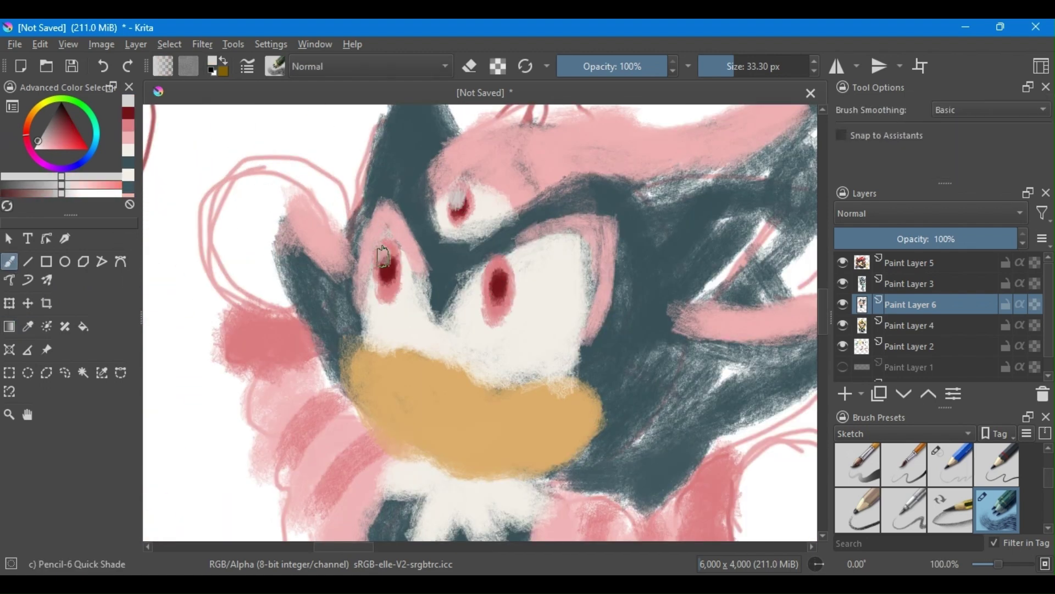
left_click_drag(410, 346, 415, 360)
scroll(479, 324, "down", 3)
Add a new paint layer and paint the Callisto figure's open hand and fist off-white
key("Insert")
left_click(447, 436, "ctrl")
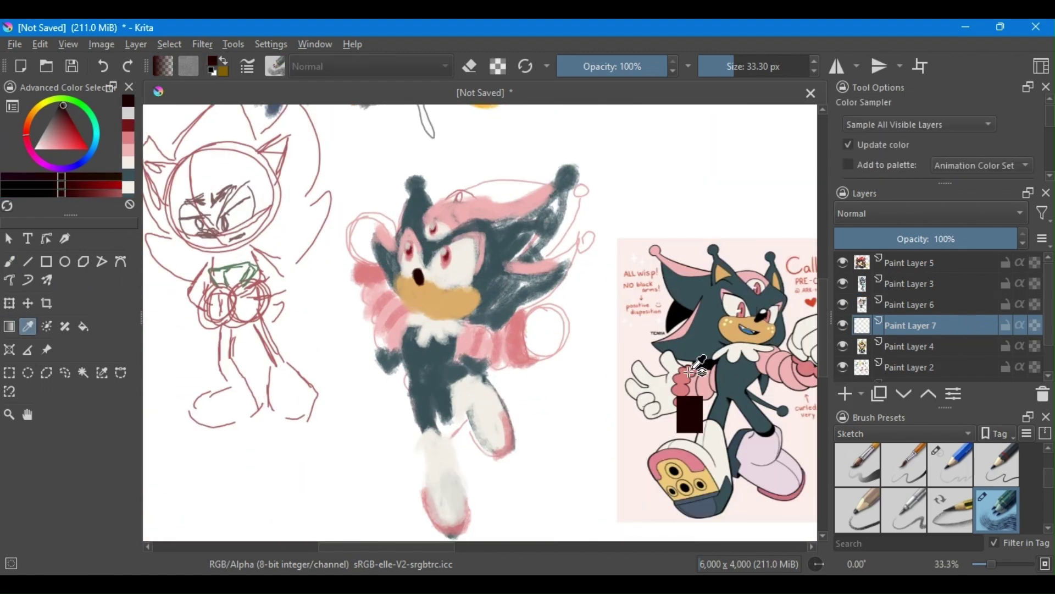
scroll(478, 324, "up", 2)
left_click_drag(599, 436, 610, 379)
left_click_drag(330, 242, 358, 272)
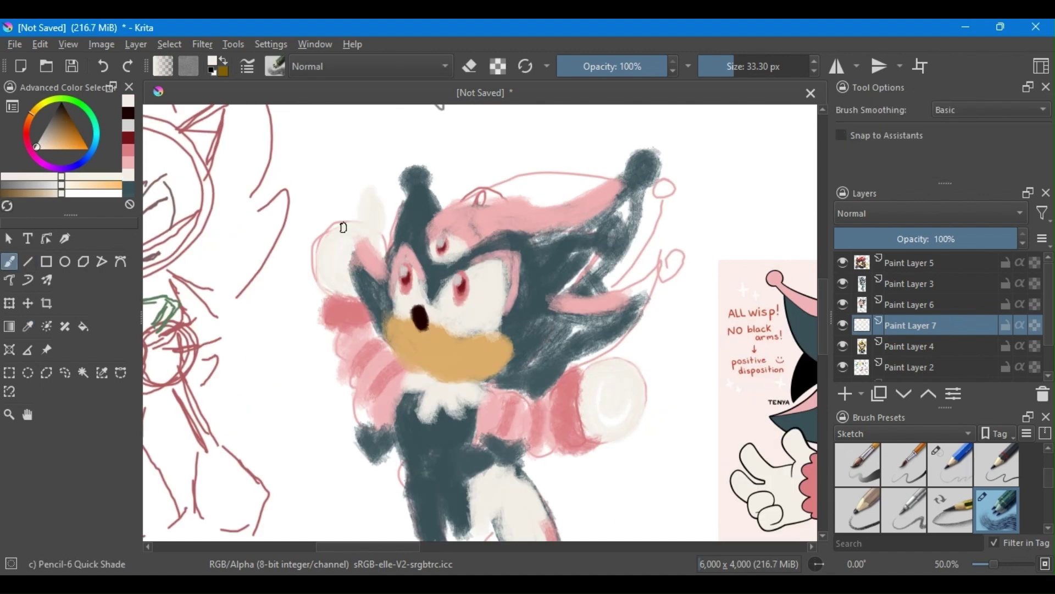
Draw grey finger lines on the Callisto figure's open hand and outline its fist in grey
left_click(308, 237, "ctrl")
left_click_drag(302, 235, 336, 264)
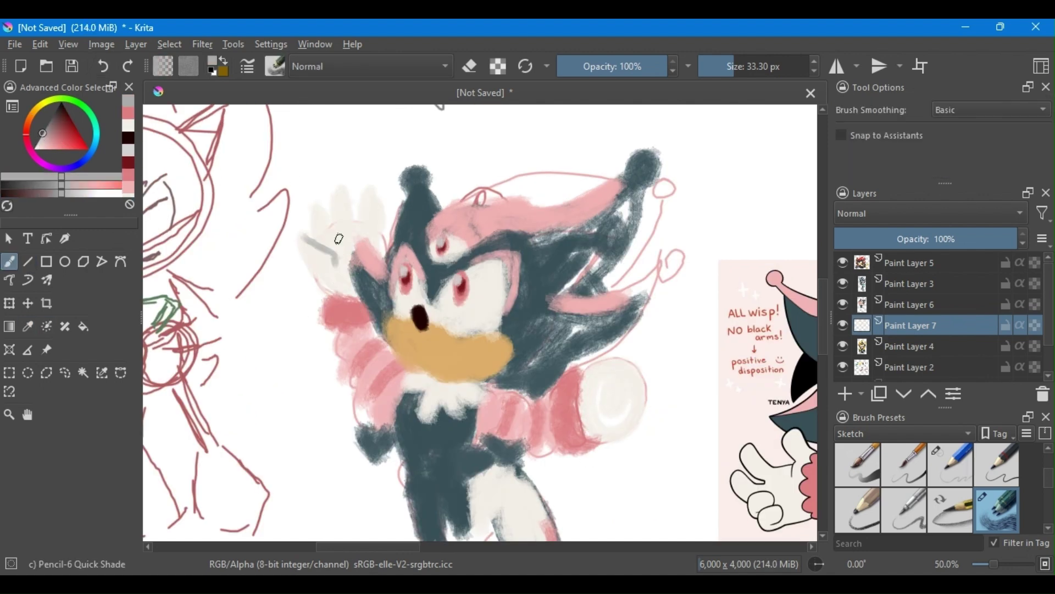
left_click(330, 253, "ctrl")
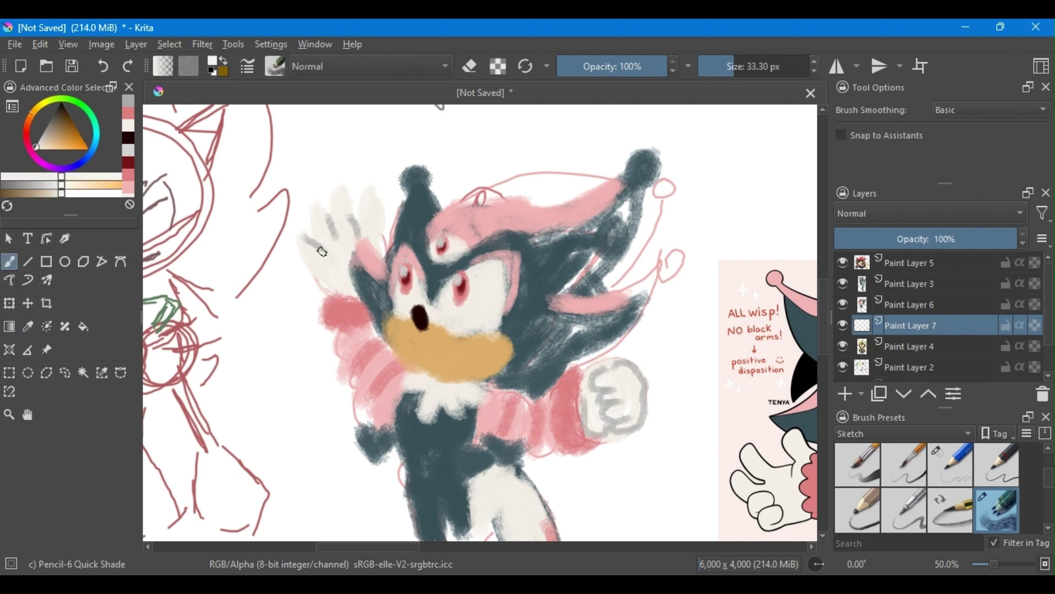
left_click_drag(320, 220, 357, 237)
Sample light pink from the Callisto figure and merge its main color layer, Paint Layer 6, down into Paint Layer 7
scroll(462, 276, "down", 3)
scroll(522, 330, "up", 2)
left_click(28, 326)
left_click(465, 190)
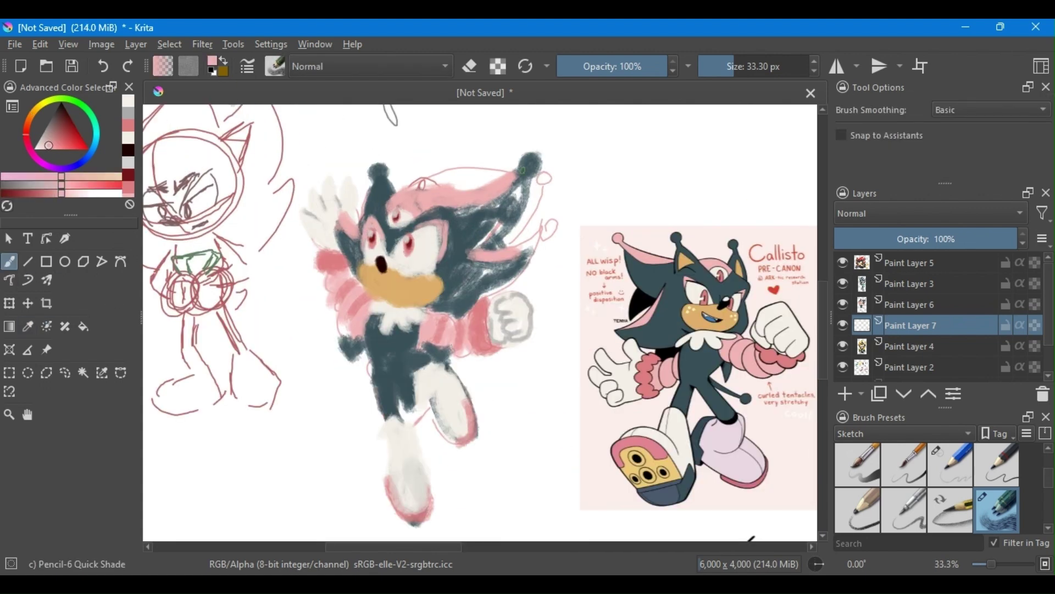
left_click(913, 305)
key("ctrl+e")
Paint the round tip of the Callisto figure's upper quill light pink and its inner ears tan
key("b")
mouse_move(525, 168)
left_mouse_down()
mouse_move(536, 157)
mouse_move(510, 182)
left_mouse_up()
left_click(396, 283, "ctrl")
left_click(467, 242, "ctrl")
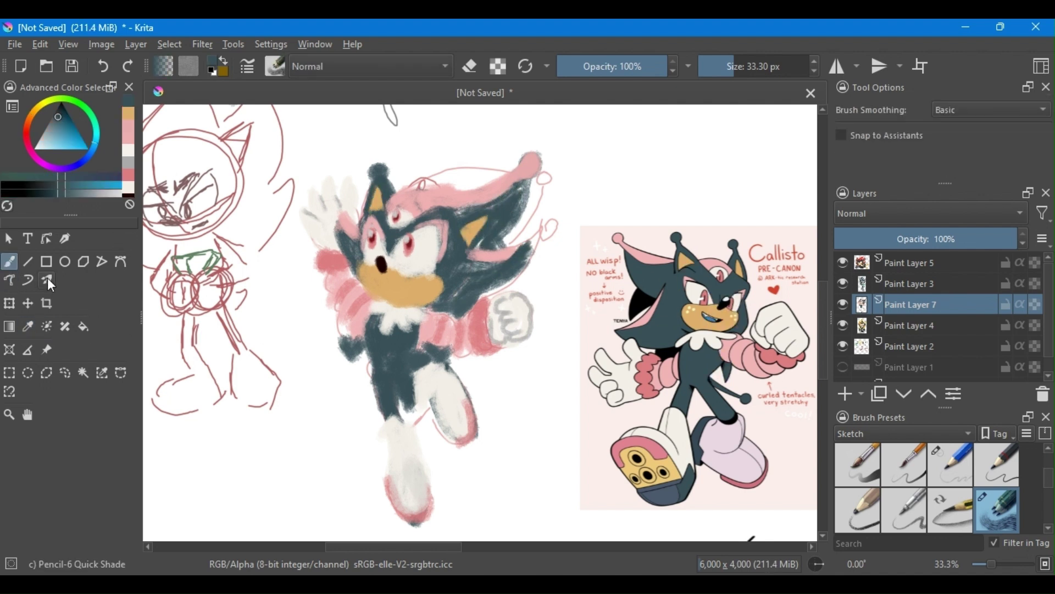
Paint black strokes inside the Callisto figure's upper quill and add a dark tail tip beside the hip
left_click(695, 317, "ctrl")
left_click_drag(510, 199, 495, 225)
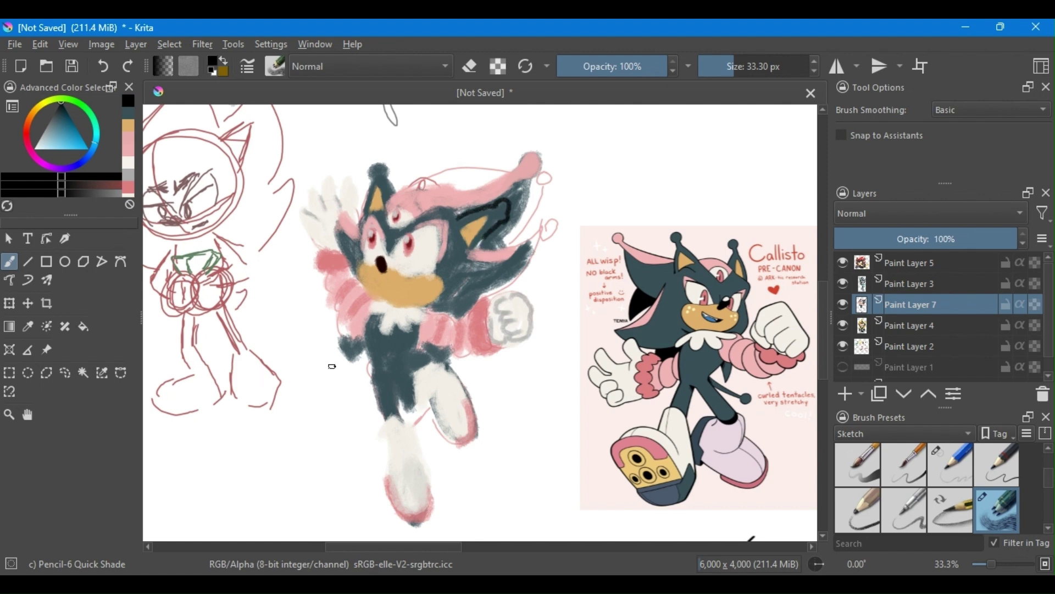
left_click(455, 360, "ctrl")
scroll(183, 240, "down", 2)
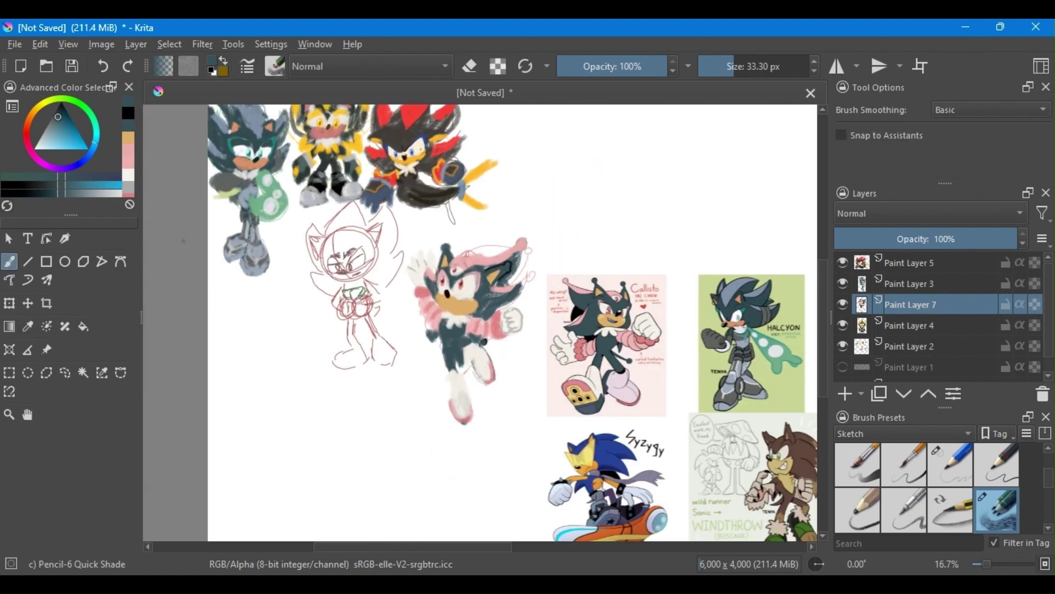
Replace the old reference images with a Shadow reference beside the remaining sketch and add a new paint layer
left_click(47, 350)
key("Delete")
scroll(187, 231, "up", 1)
key("Insert")
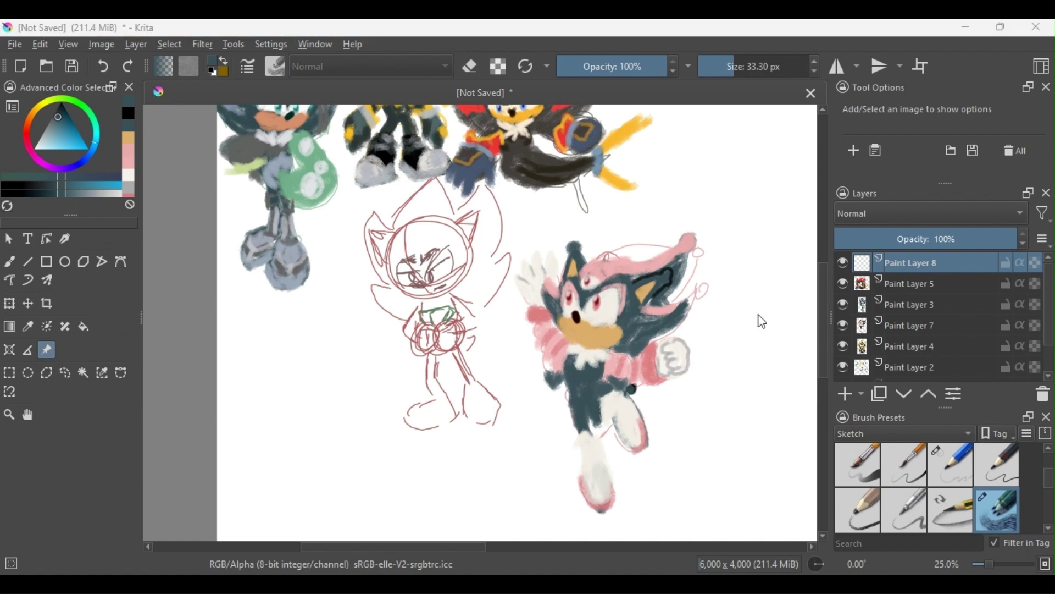
scroll(775, 359, "down", 2)
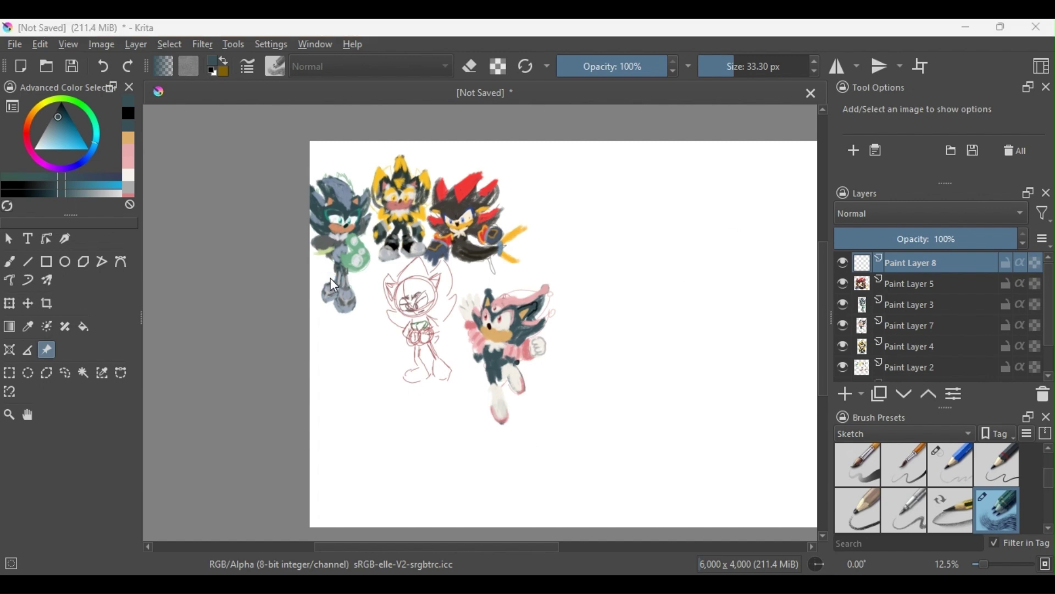
scroll(398, 278, "up", 3)
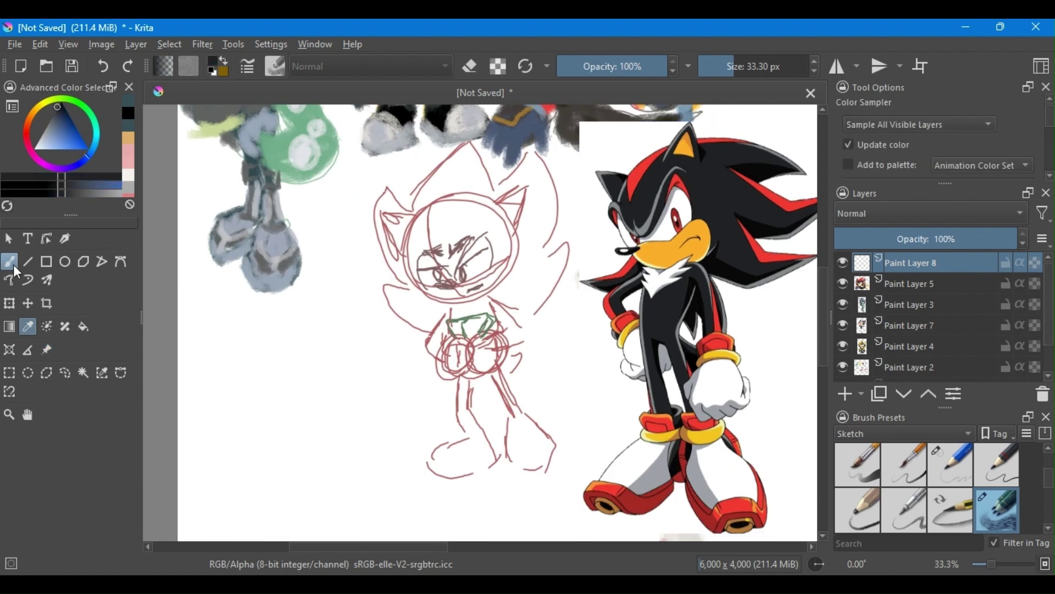
Paint the Shadow figure's head, quills and body black, its muzzle yellow-orange, and its chest fur and gloves white
left_click(9, 262)
mouse_move(423, 242)
left_mouse_down()
mouse_move(512, 209)
mouse_move(465, 187)
mouse_move(495, 254)
mouse_move(456, 330)
mouse_move(464, 349)
mouse_move(491, 344)
mouse_move(434, 467)
mouse_move(512, 423)
mouse_move(536, 456)
mouse_move(514, 278)
mouse_move(417, 285)
mouse_move(487, 291)
mouse_move(504, 312)
left_mouse_up()
left_click(687, 236, "ctrl")
mouse_move(492, 272)
left_mouse_down()
mouse_move(443, 288)
mouse_move(484, 297)
mouse_move(440, 316)
mouse_move(504, 348)
left_mouse_up()
left_click(352, 285, "ctrl")
Undo the misplaced red cuff and paint red cuffs and stripes on the Shadow figure's arms and legs with a 38.66 px brush
left_click(624, 324, "ctrl")
scroll(509, 343, "up", 1)
key("bracketleft")
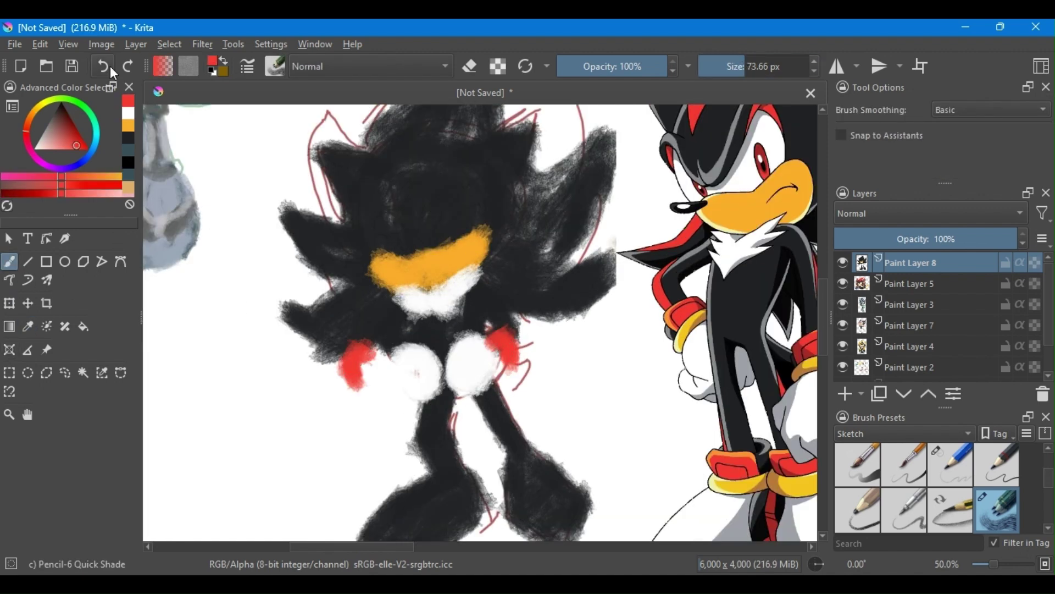
left_click(110, 66)
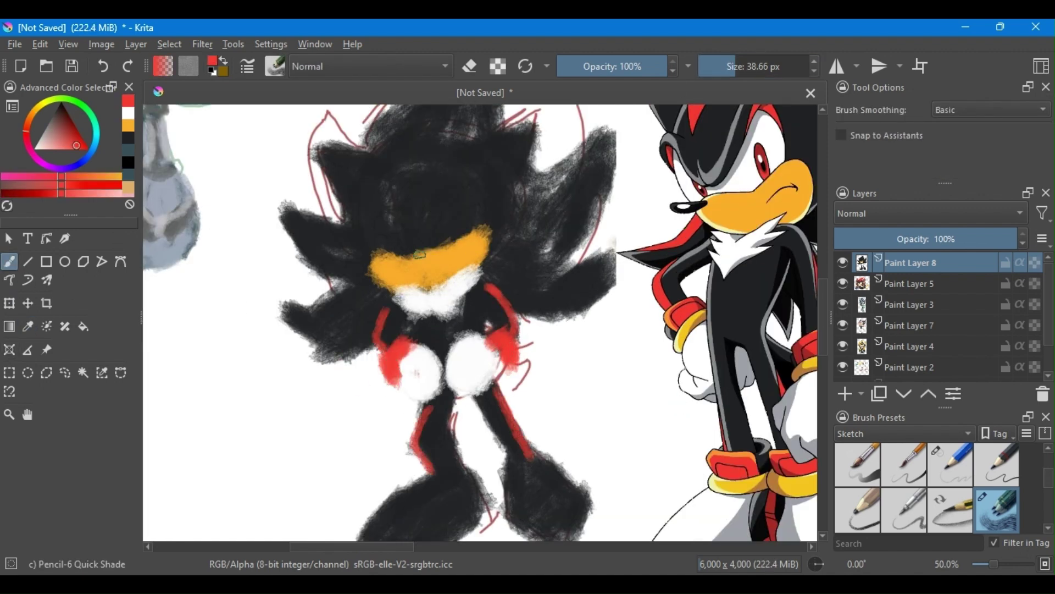